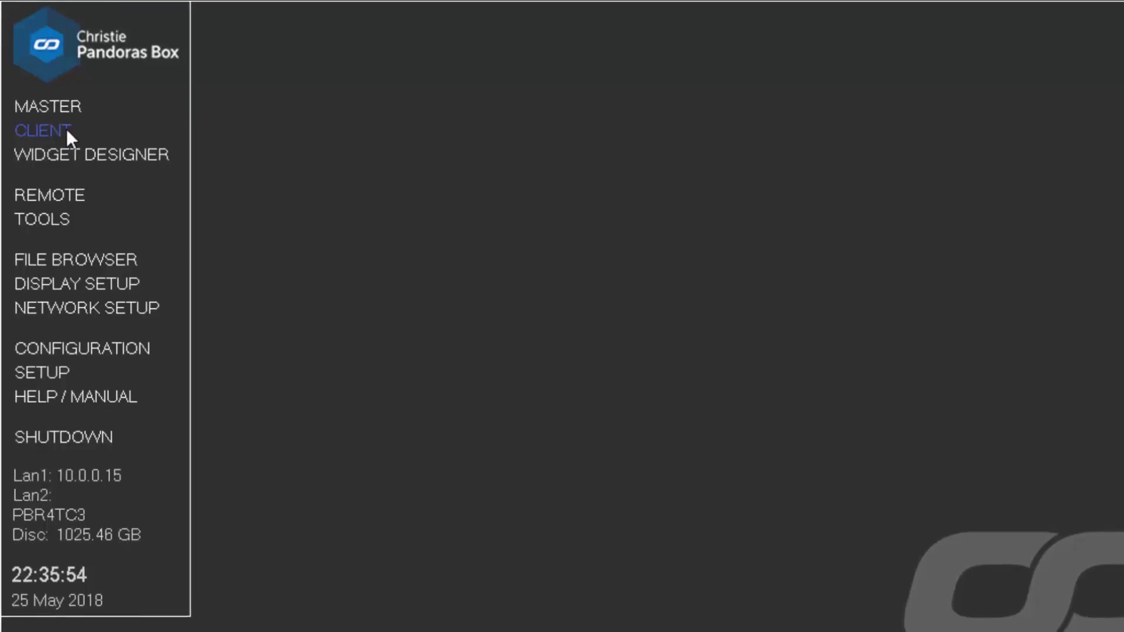
Step: In Configuration > Pandoras Box, keep Manager Unlimited 6.0.5 as the installed revision and confirm
click(93, 349)
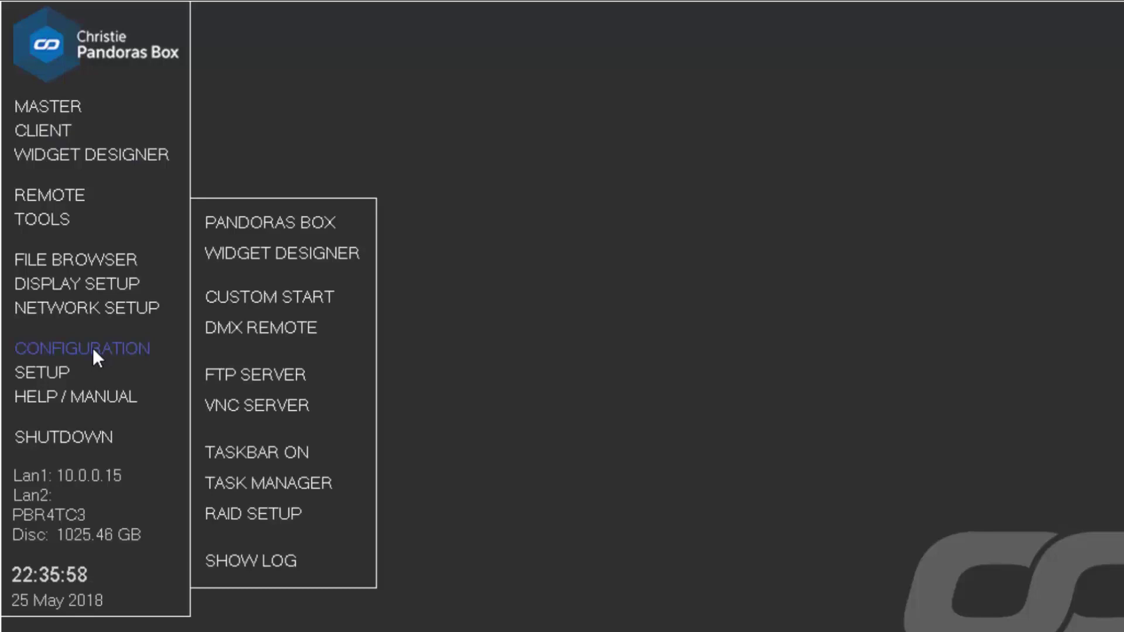
click(209, 226)
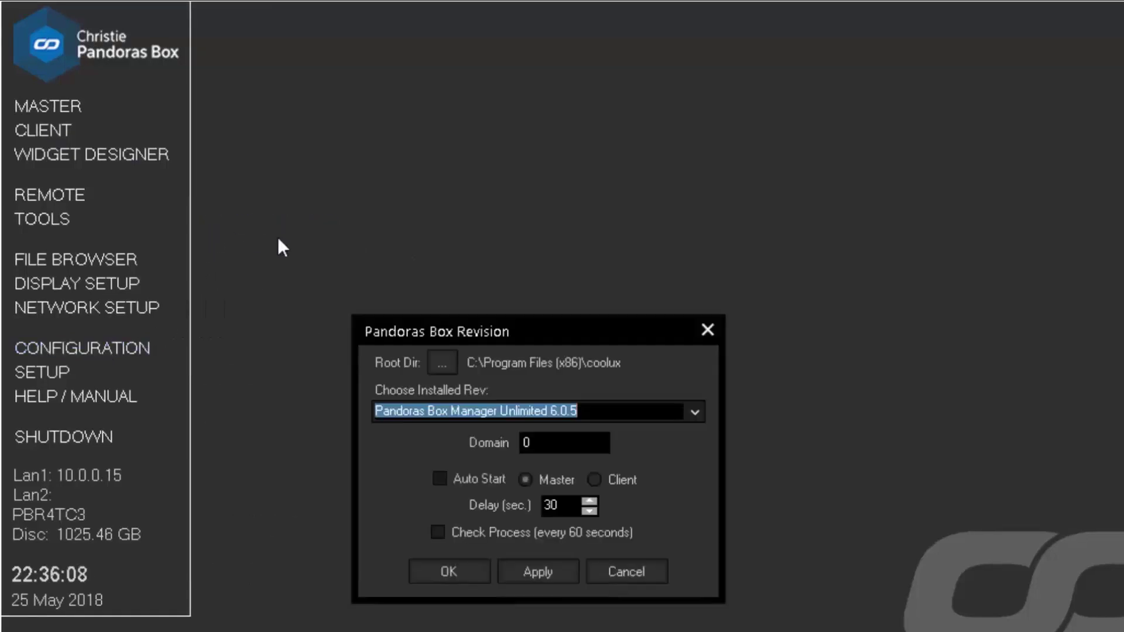
click(692, 413)
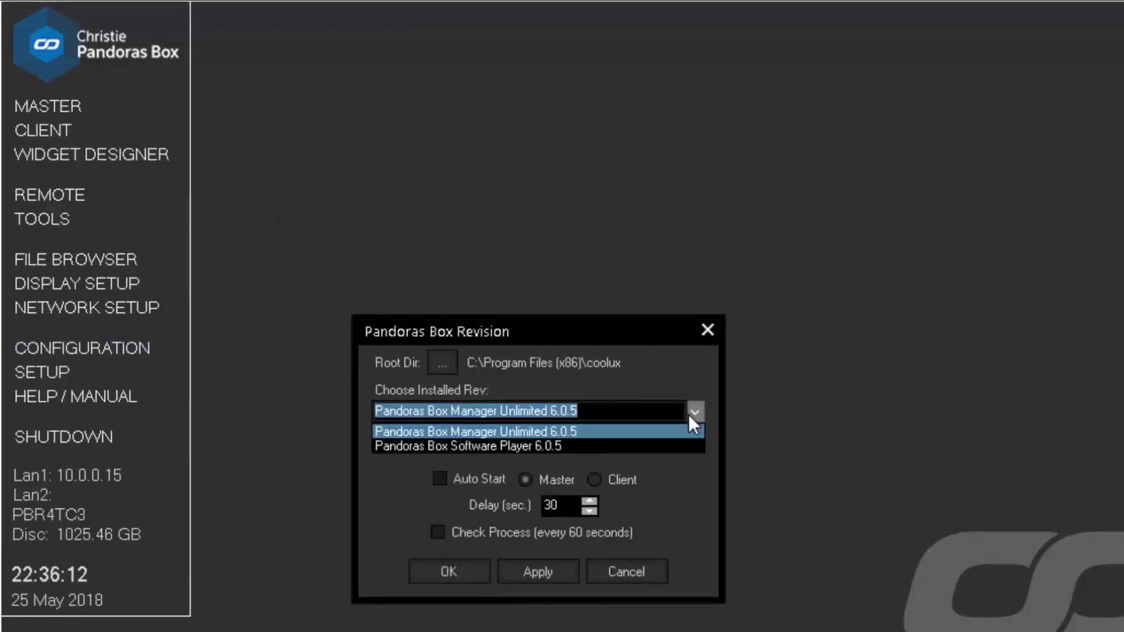
click(692, 413)
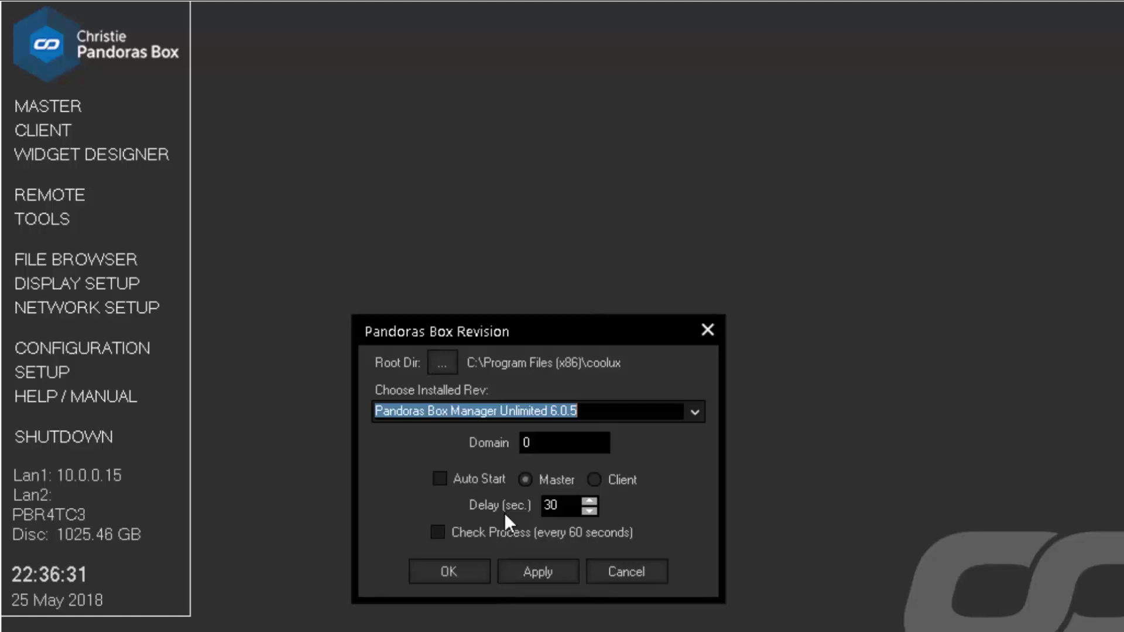
click(486, 565)
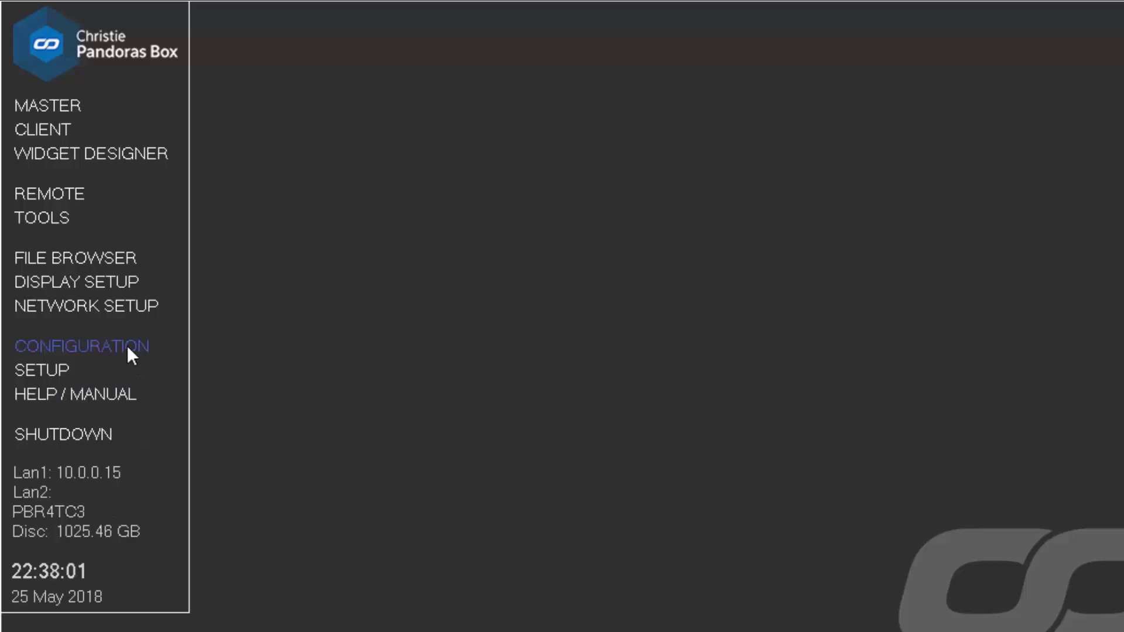
Step: Keep the Lan adapter static at 10.0.0.15 / 255.255.255.0 with DHCP left off, and confirm
click(120, 316)
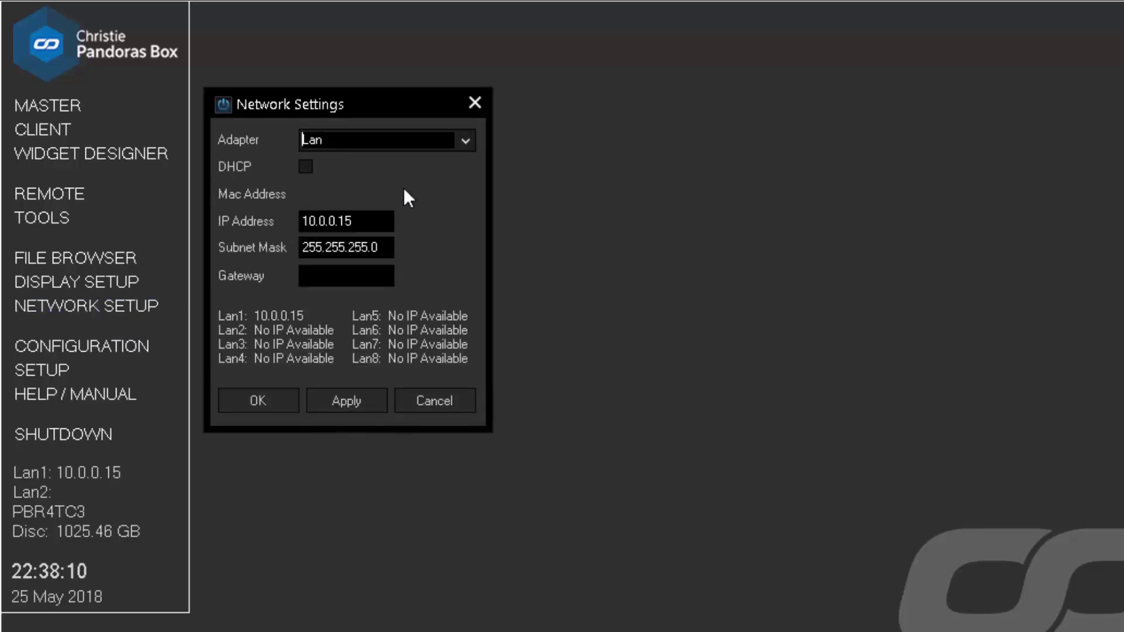
click(462, 144)
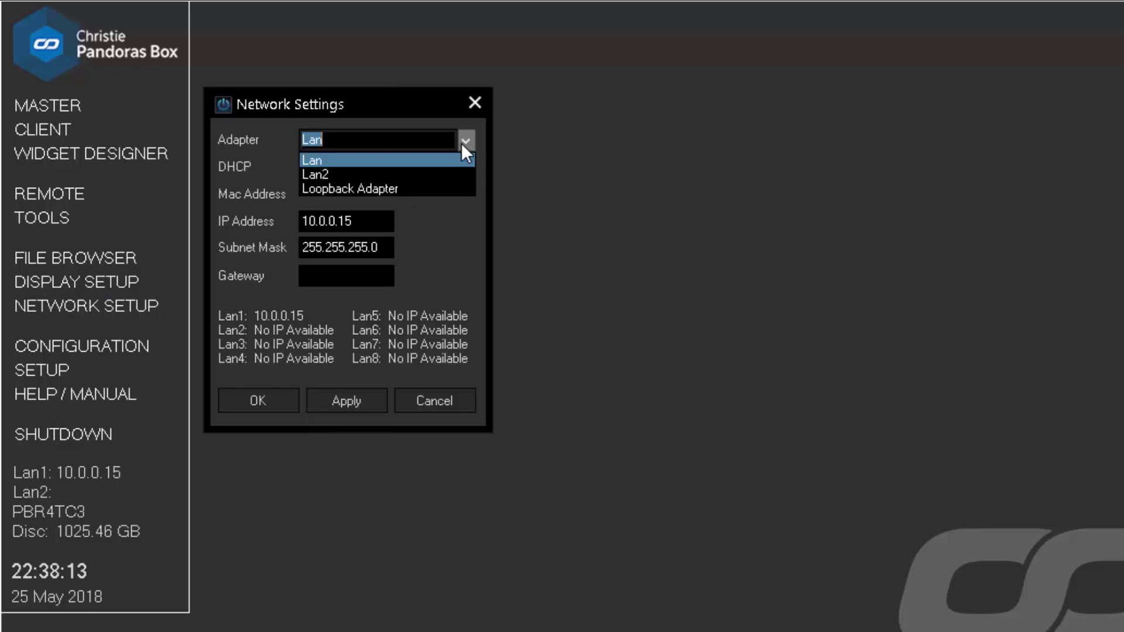
click(462, 145)
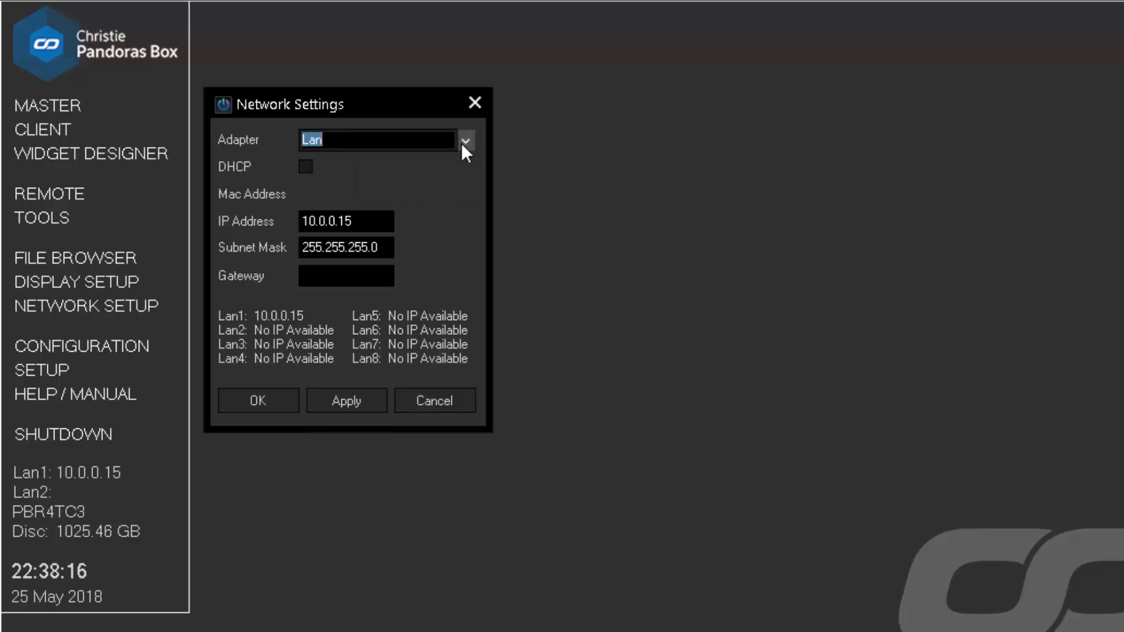
click(321, 168)
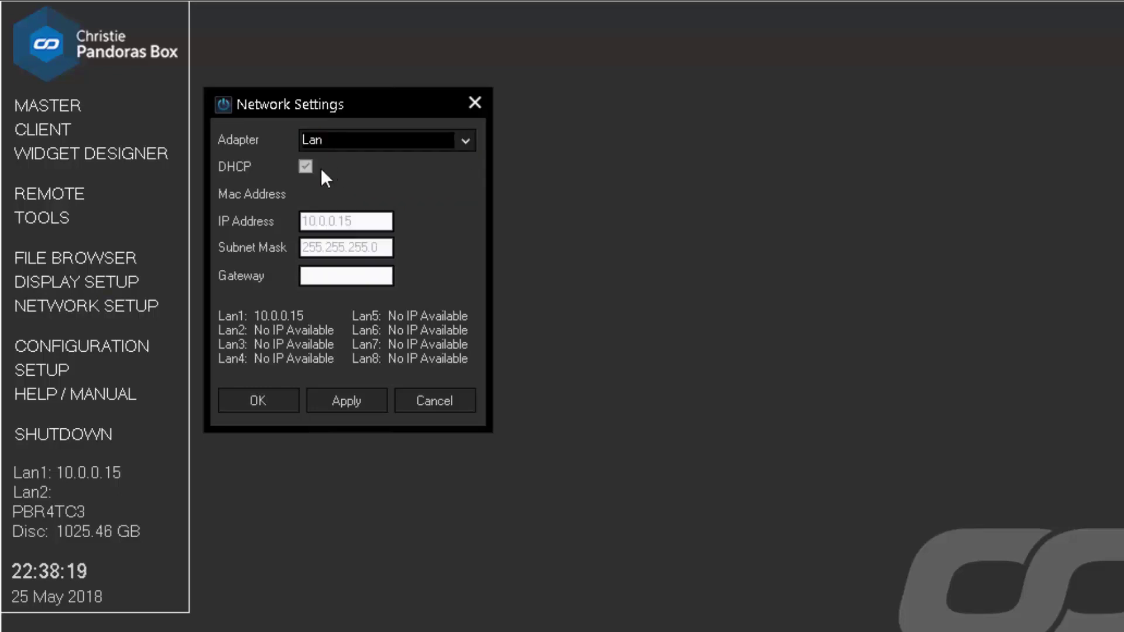
click(321, 167)
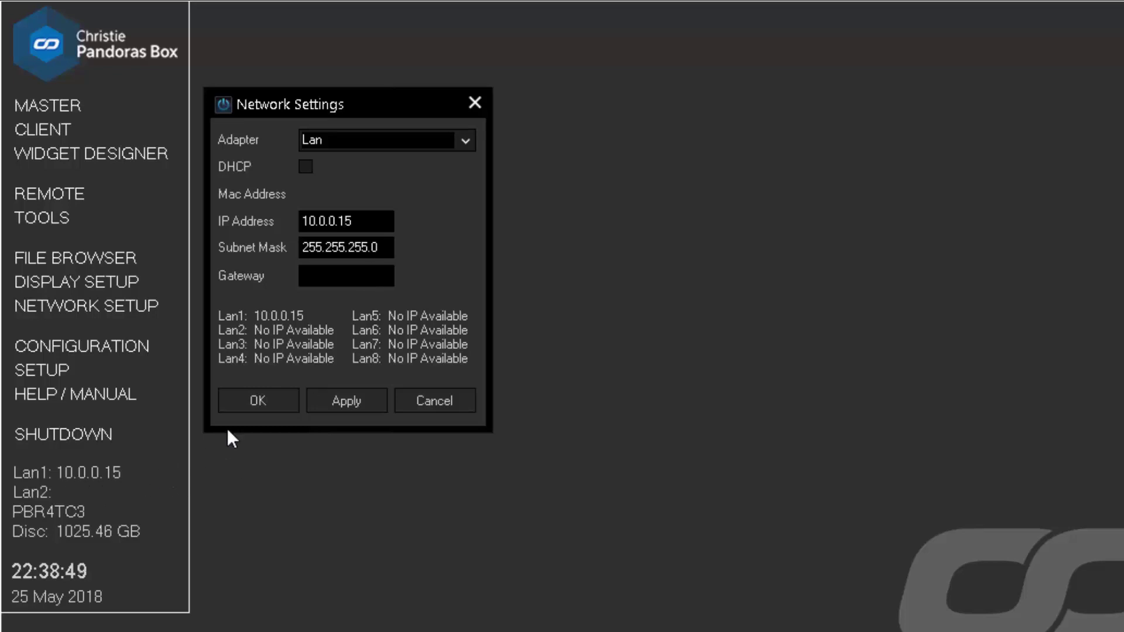
click(290, 404)
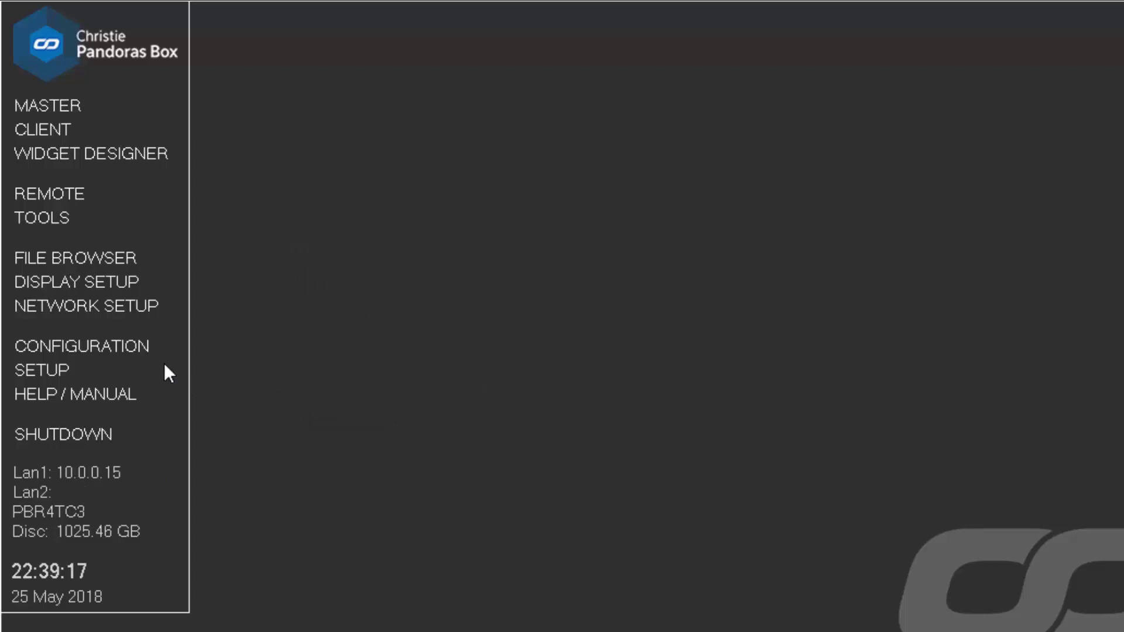
Step: Reopen the Pandoras Box revision settings, check the 6.0.5 version, and confirm it
click(142, 350)
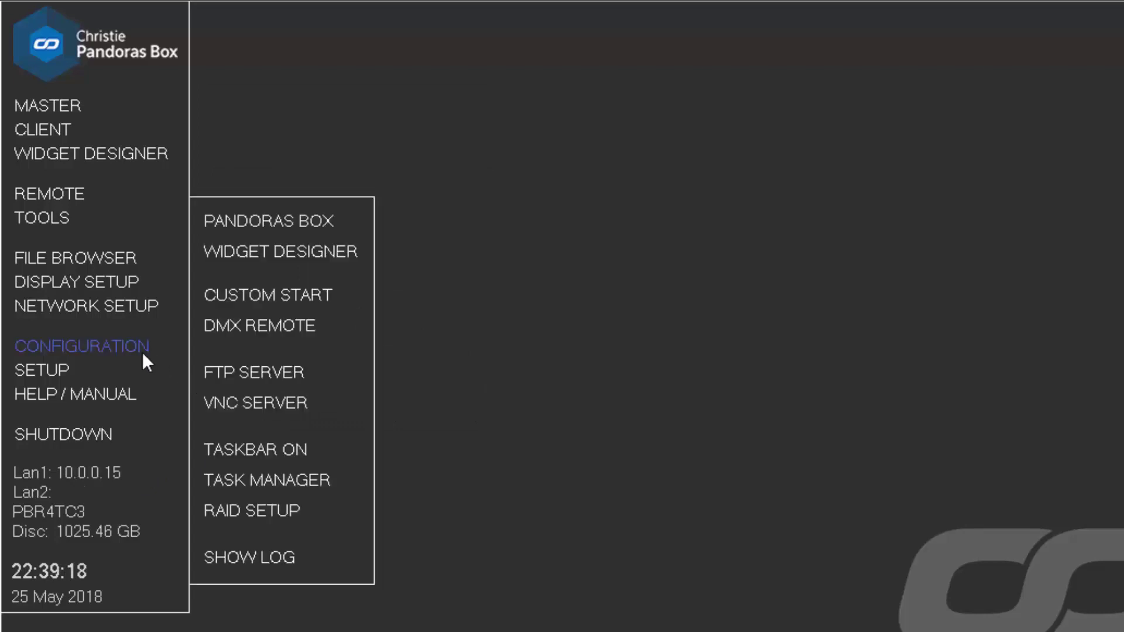
click(258, 222)
drag(574, 408, 548, 409)
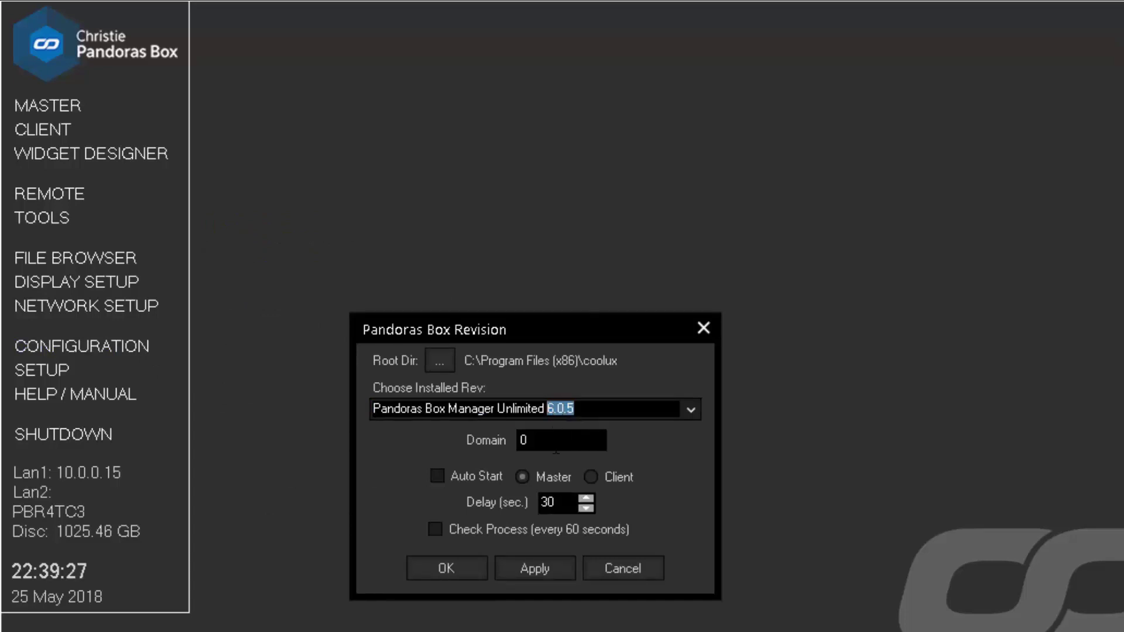
click(479, 571)
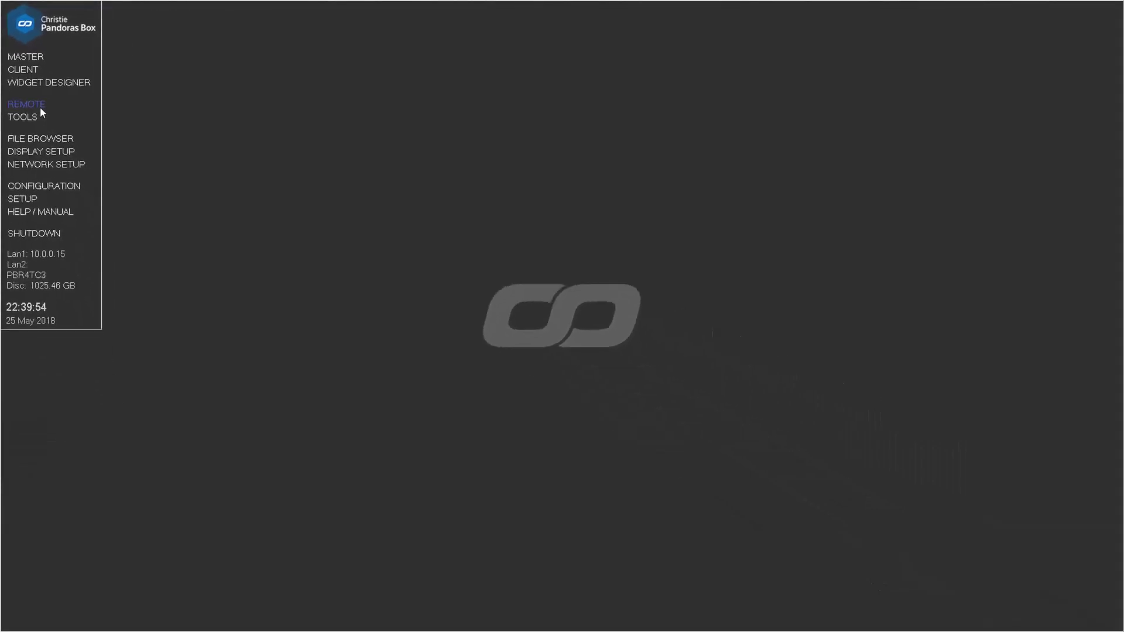
Step: View server 10.0.0.16 over VNC in a smaller, repositioned window, then disconnect
click(40, 107)
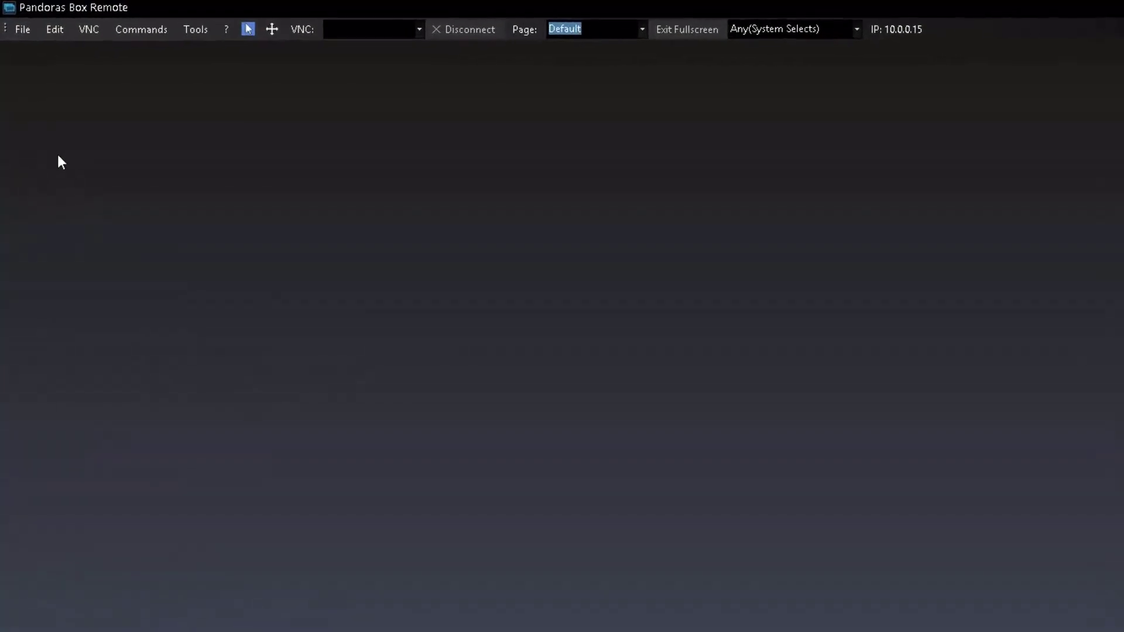
text(10.0.)
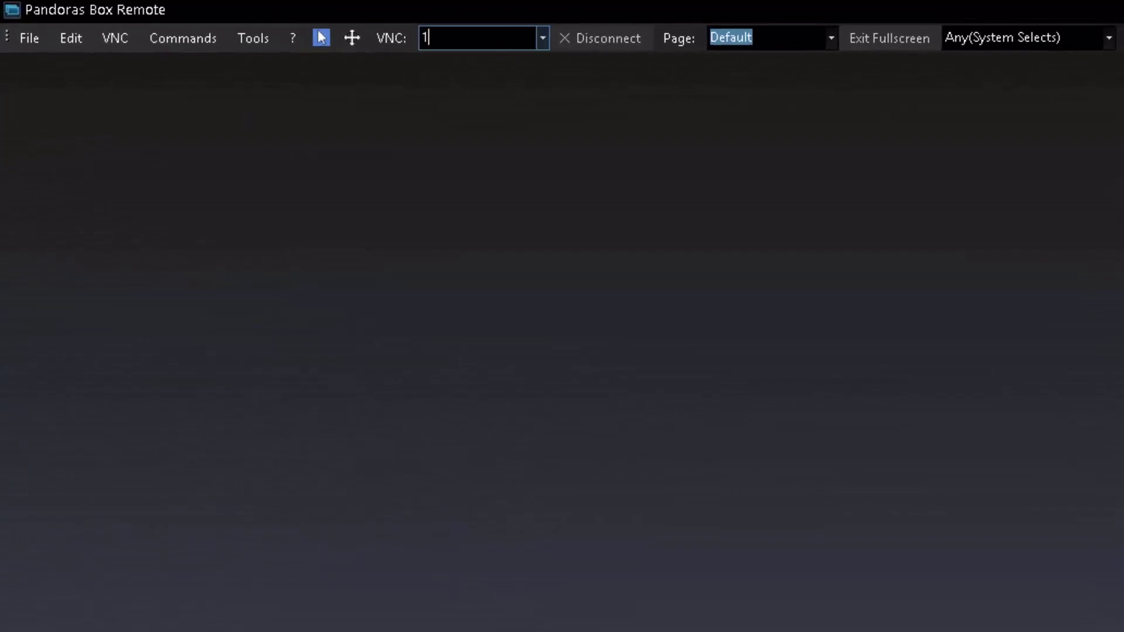
text(0.16)
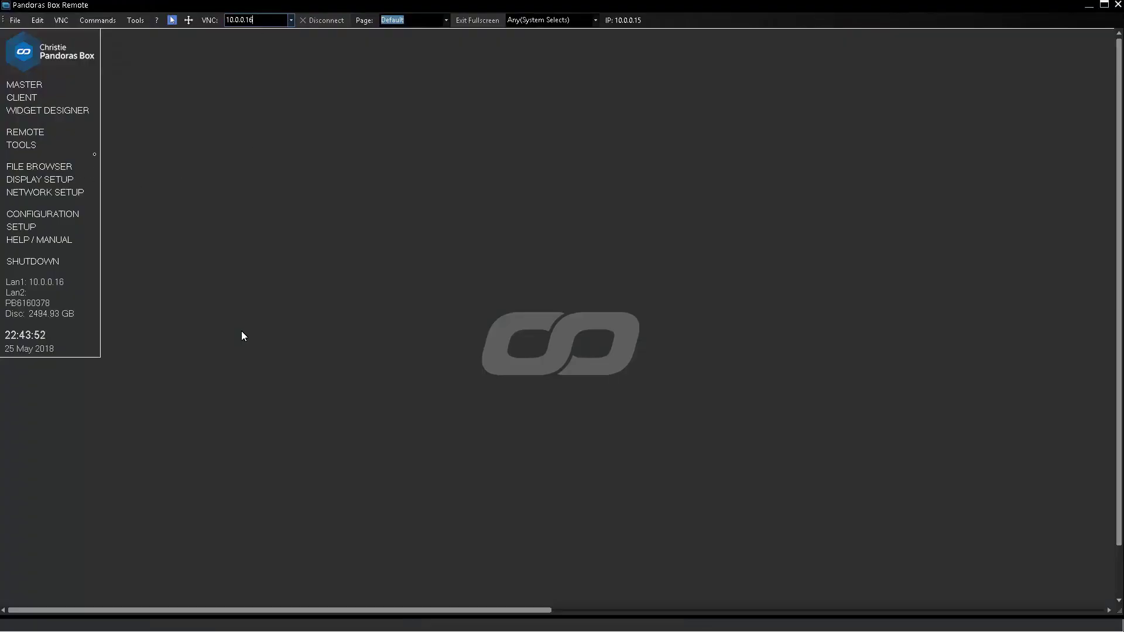
double_click(444, 7)
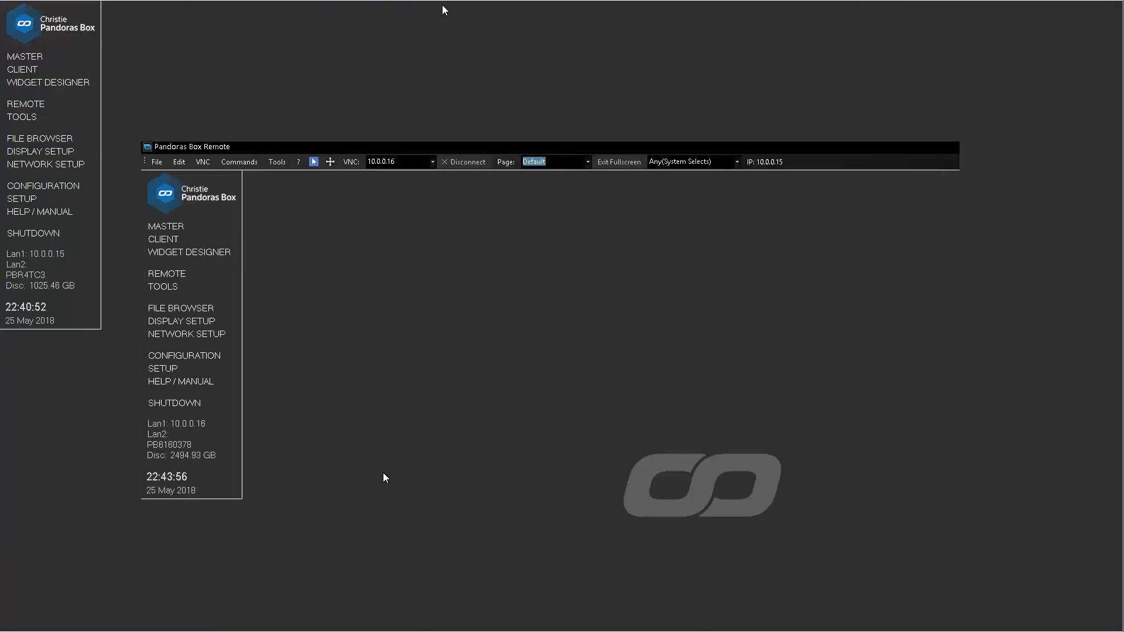
drag(383, 472, 474, 465)
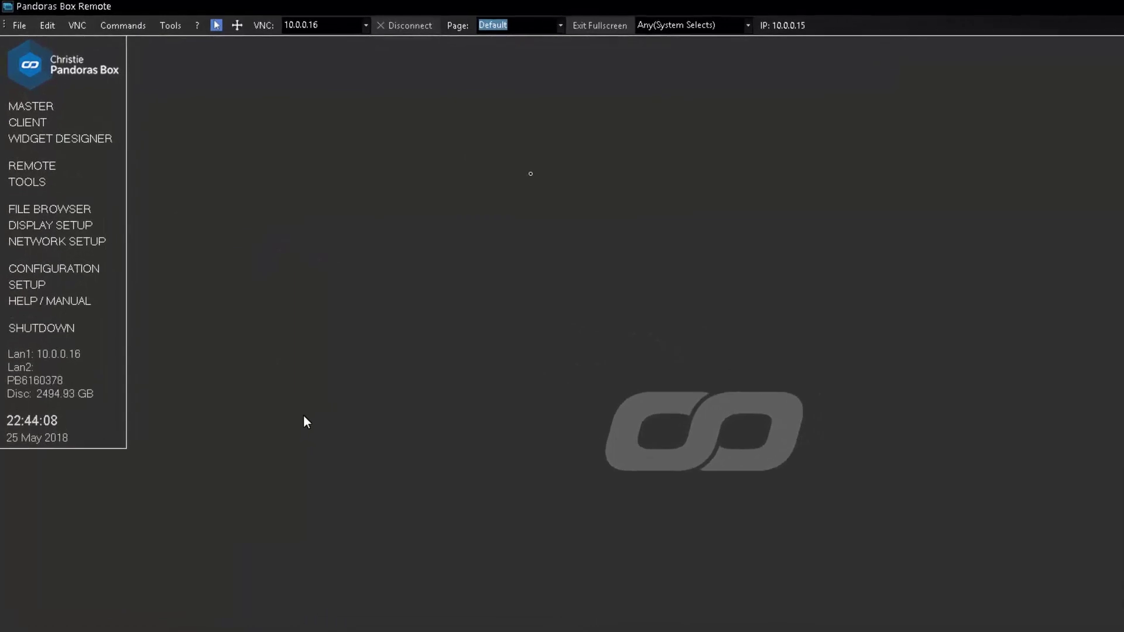
click(463, 27)
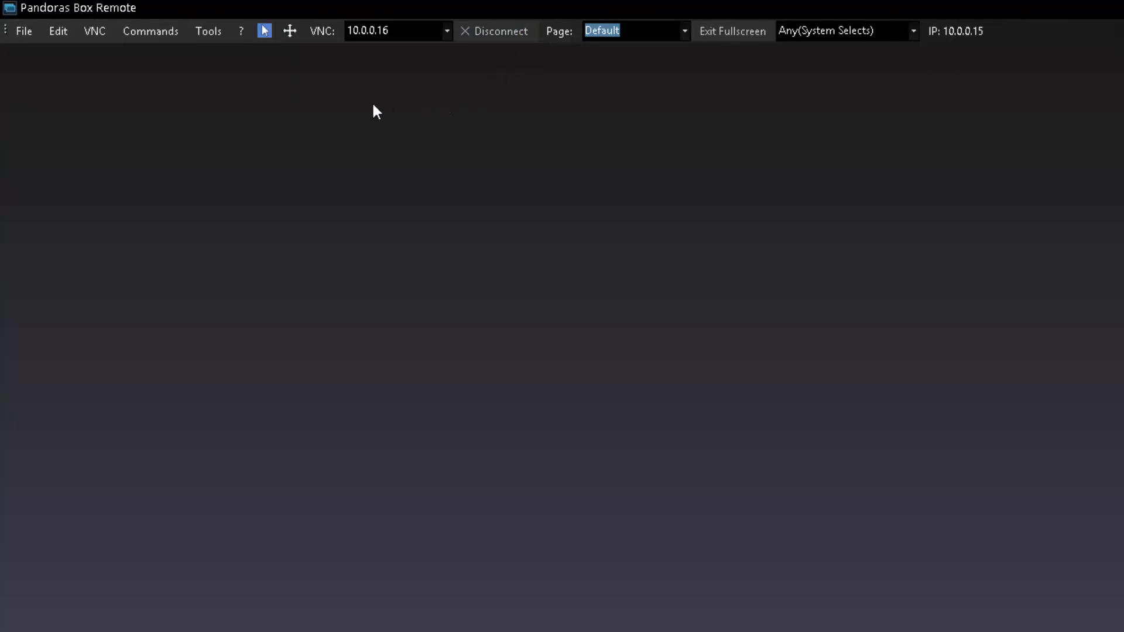
Step: Add all found servers to the view through Tools > Server Control
click(209, 34)
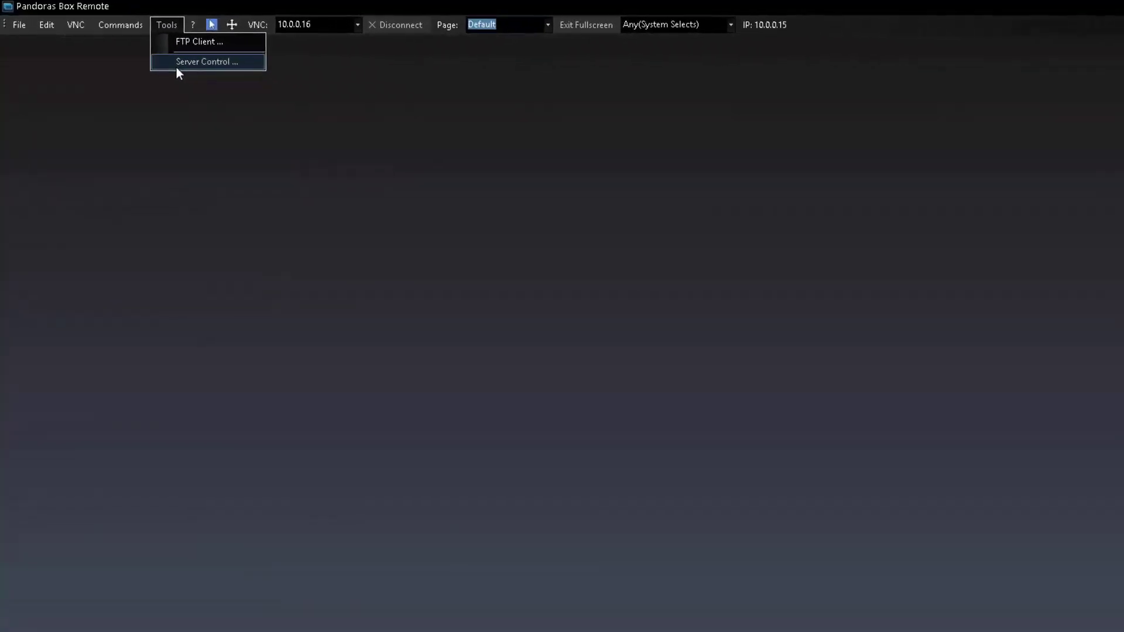
click(178, 65)
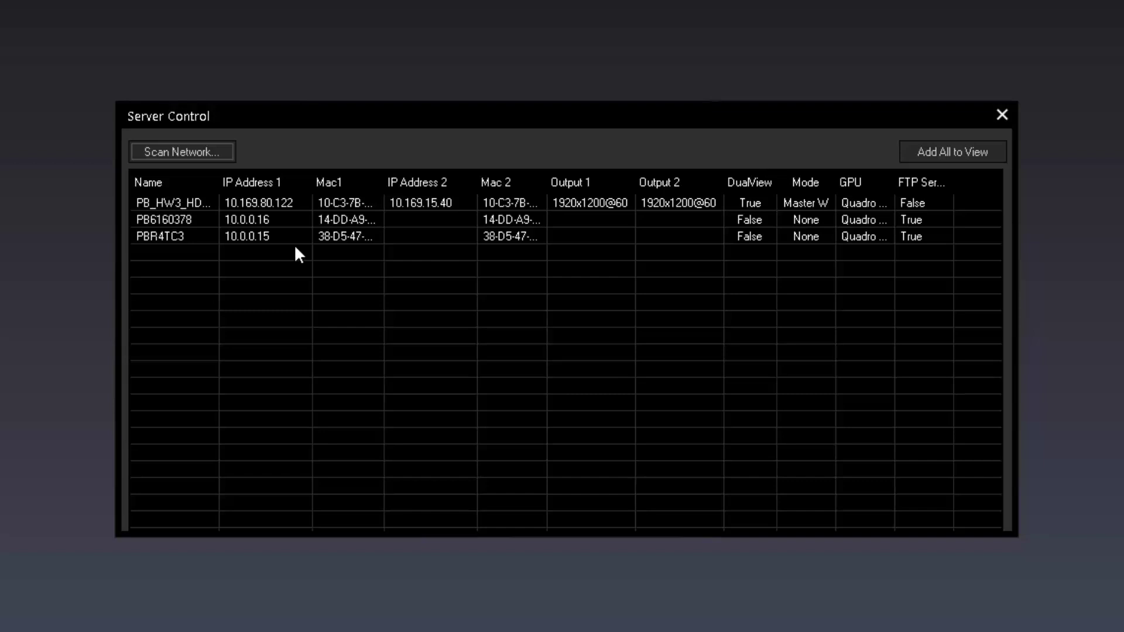
click(939, 153)
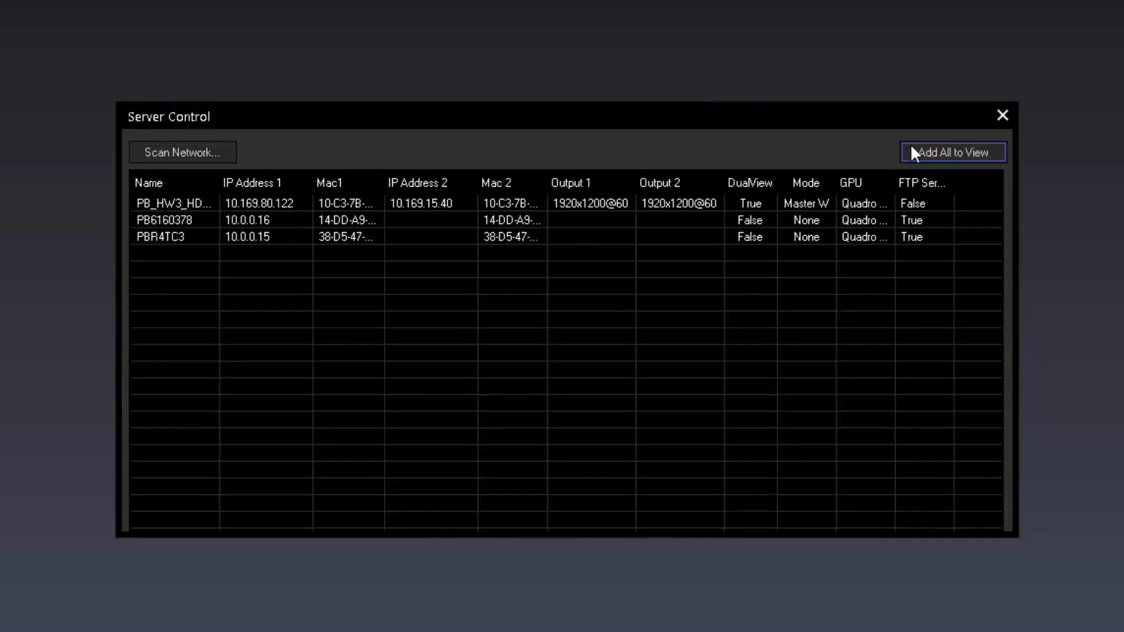
click(1001, 118)
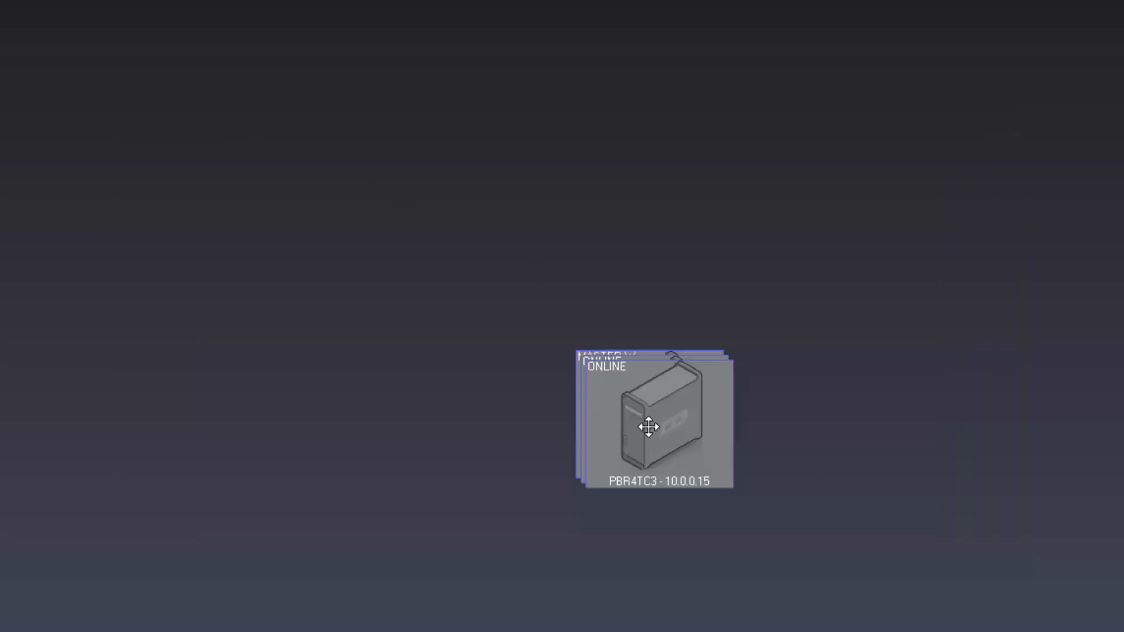
Step: Spread out the Master and PB6160378 tiles, then exit fullscreen
drag(648, 427, 769, 279)
drag(700, 454, 848, 447)
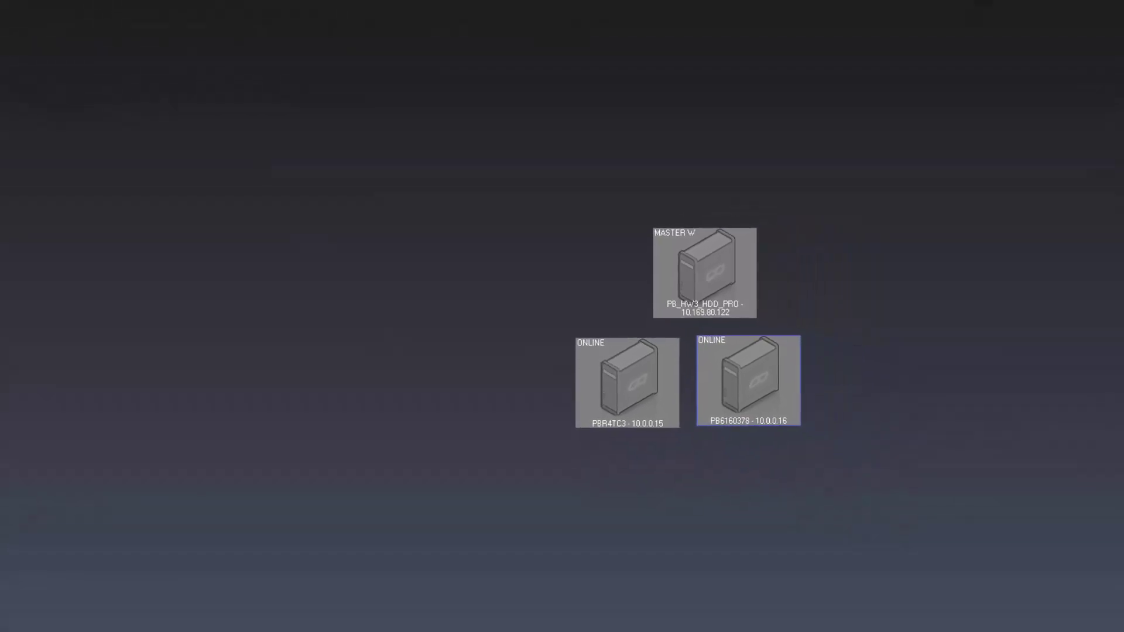
click(172, 20)
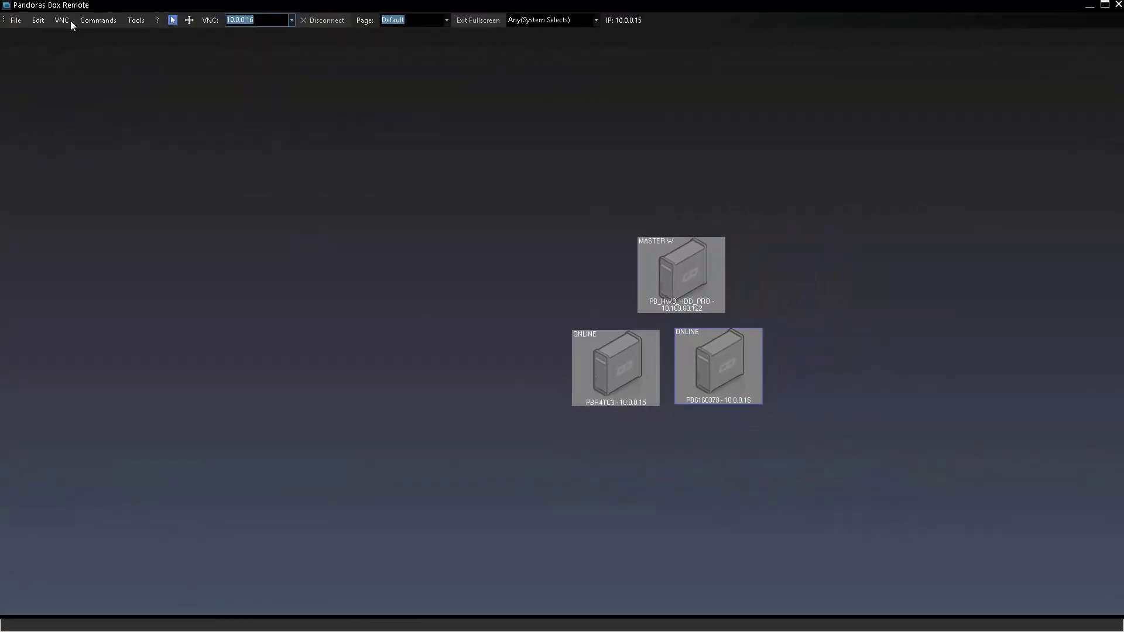
Step: Start a new connection from Edit > Connections, keeping type PC and page Default
click(38, 21)
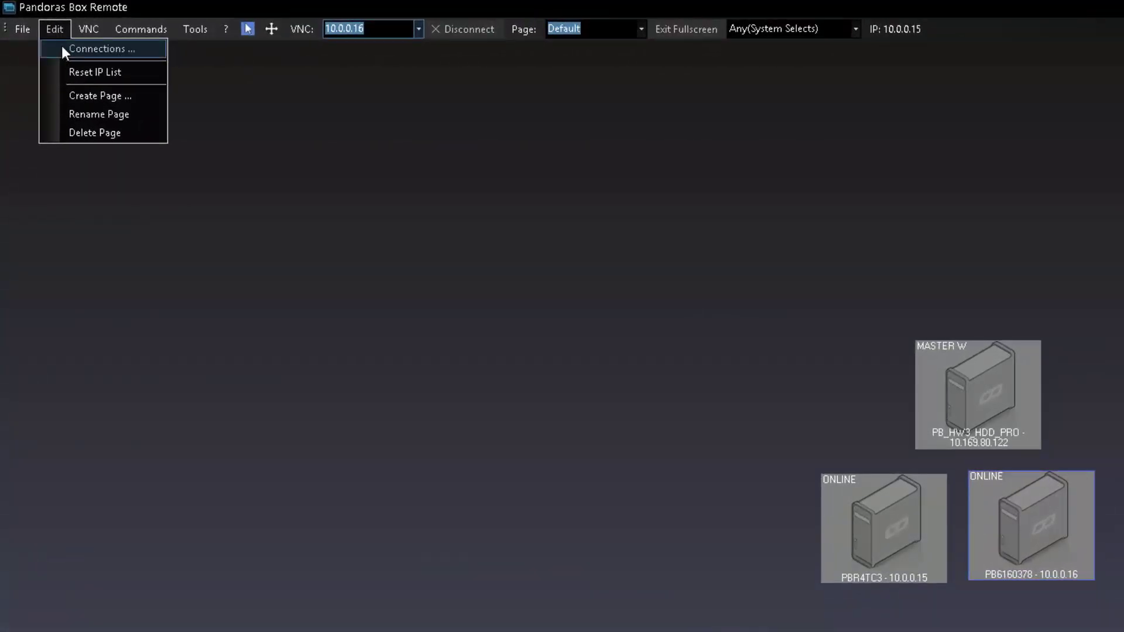
click(63, 48)
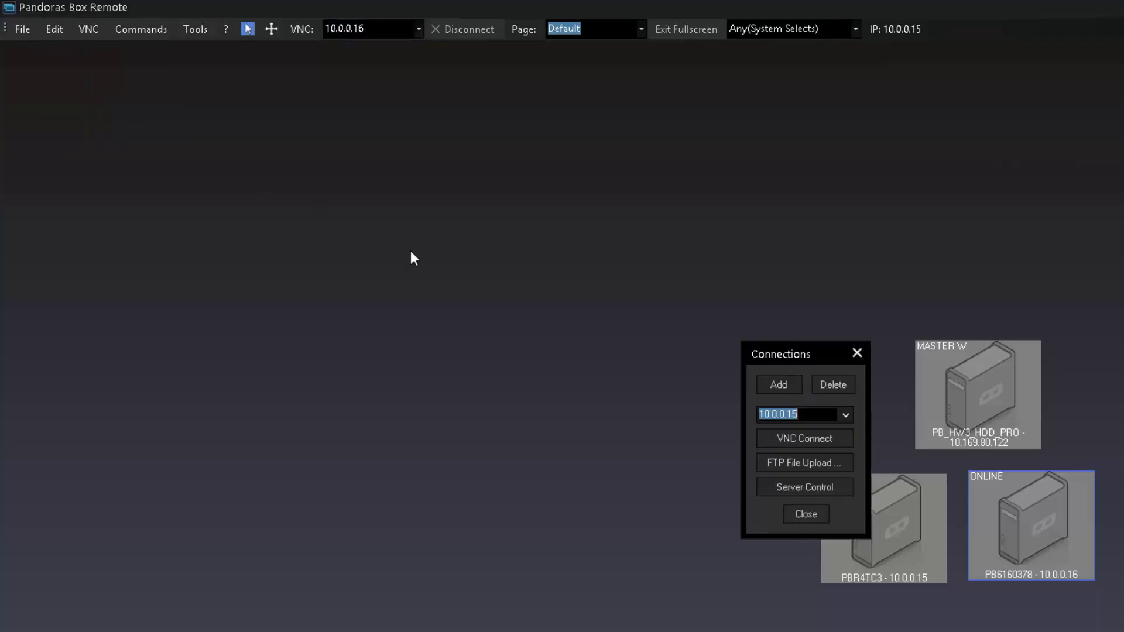
click(788, 389)
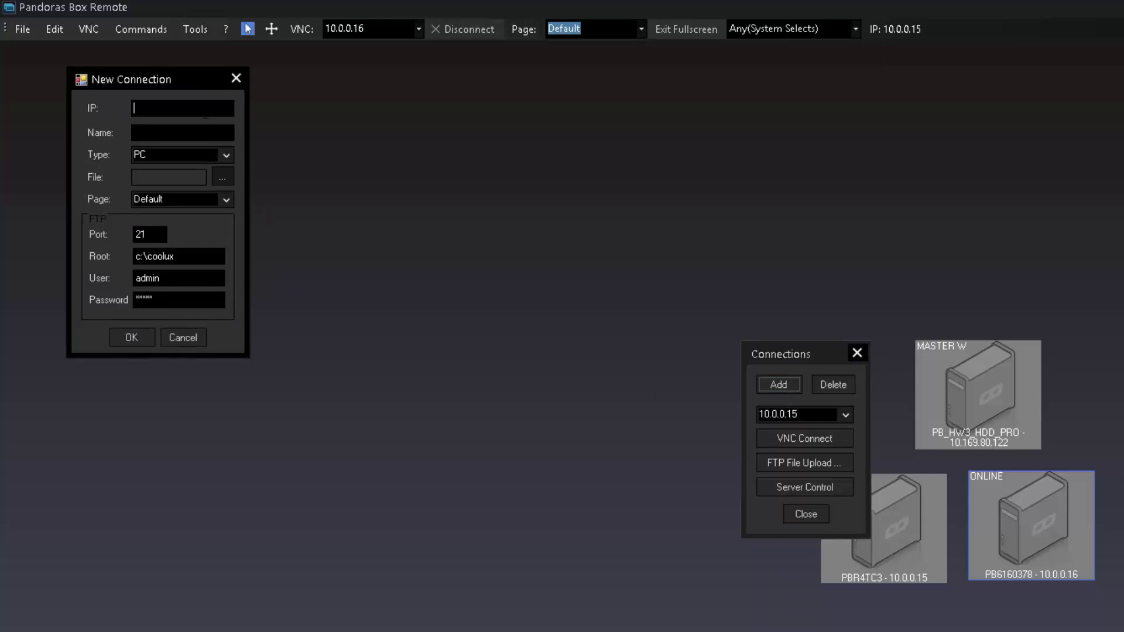
click(226, 154)
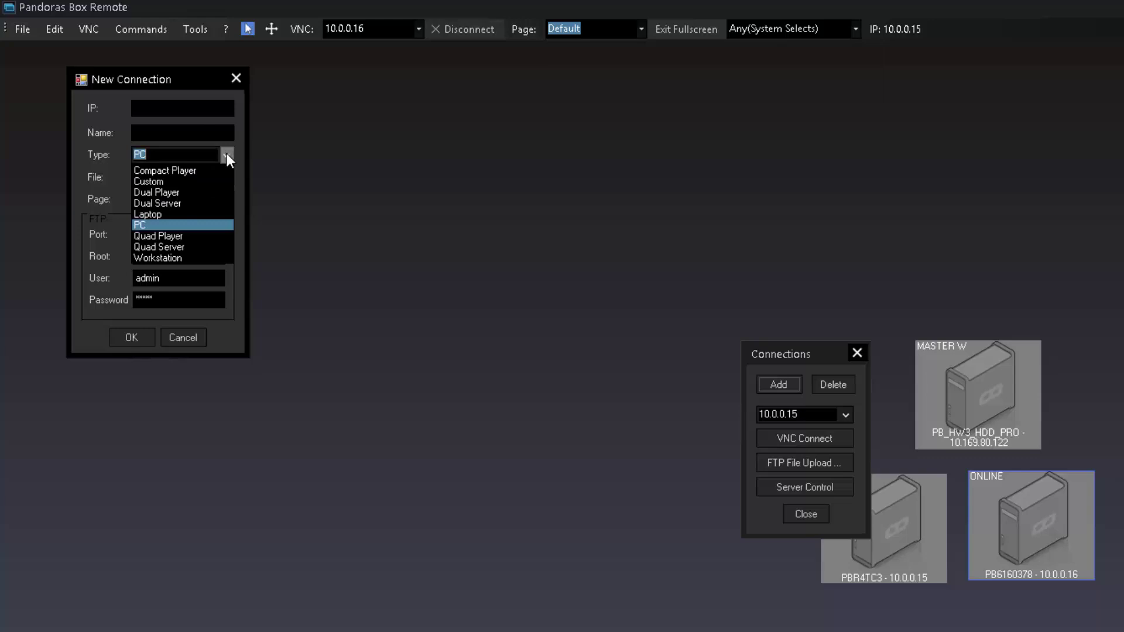
click(227, 154)
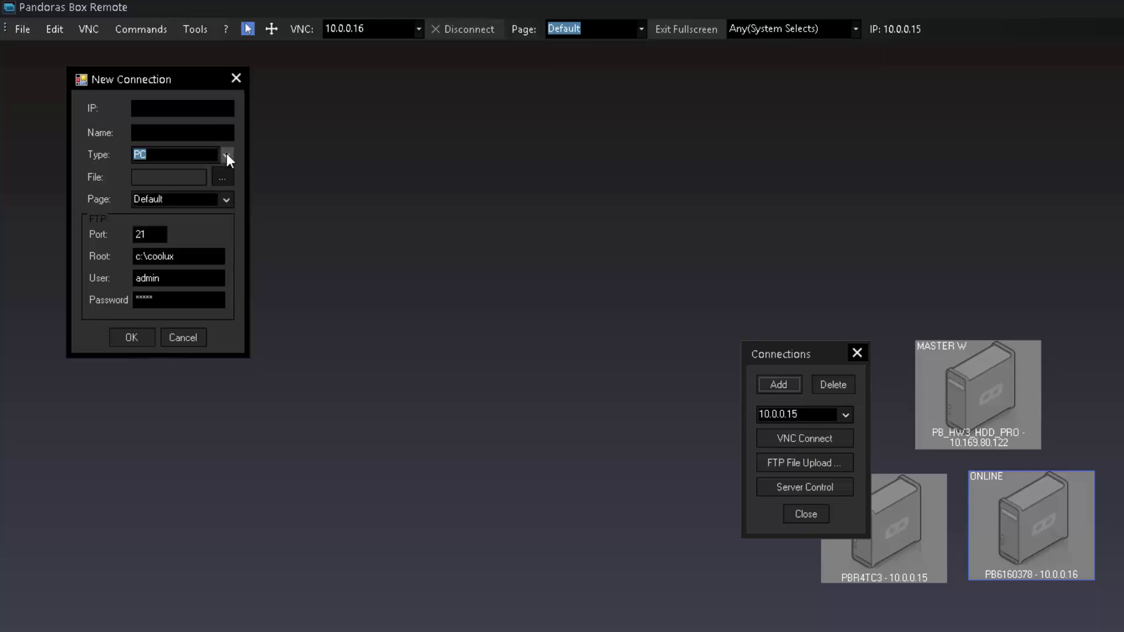
click(223, 207)
click(223, 206)
Step: Cancel the new connection and create a page named 'page1'
click(182, 338)
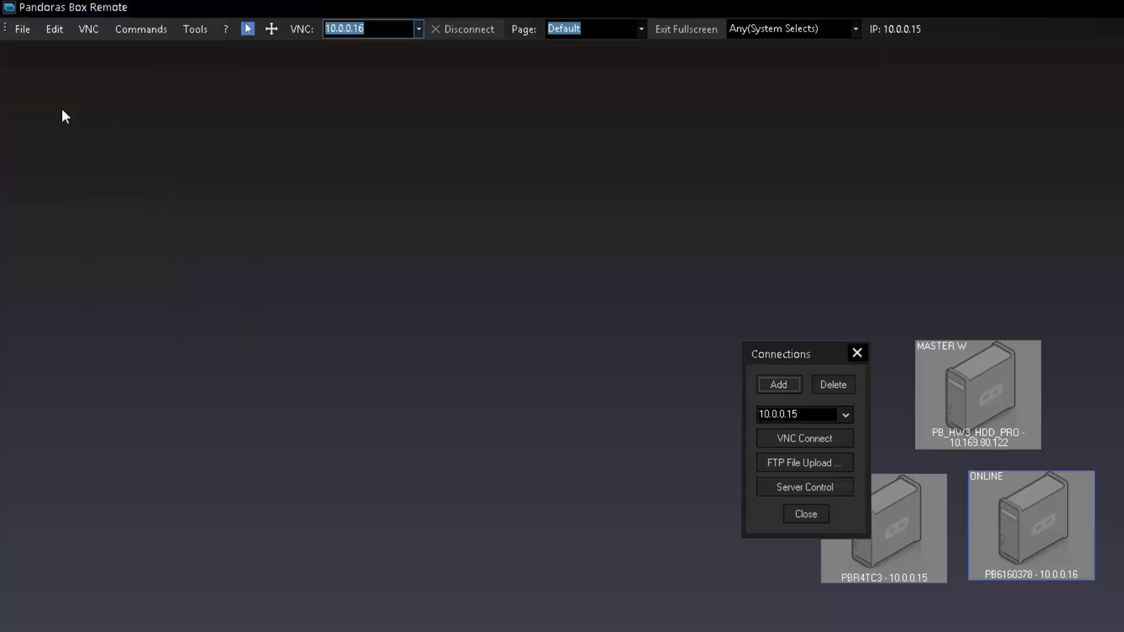
click(53, 33)
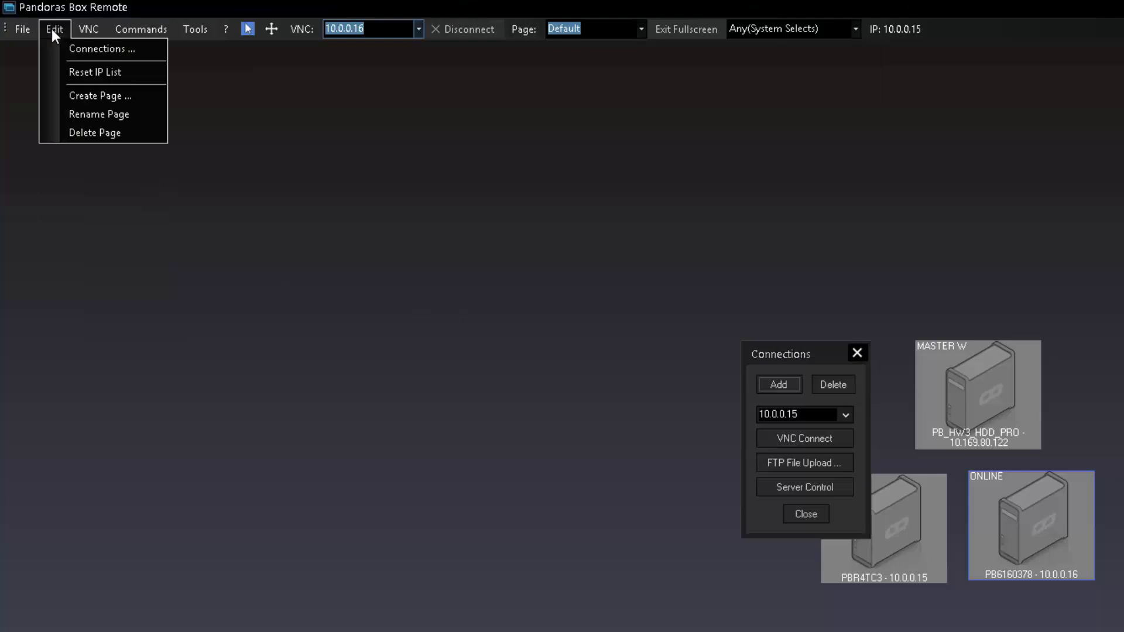
click(71, 95)
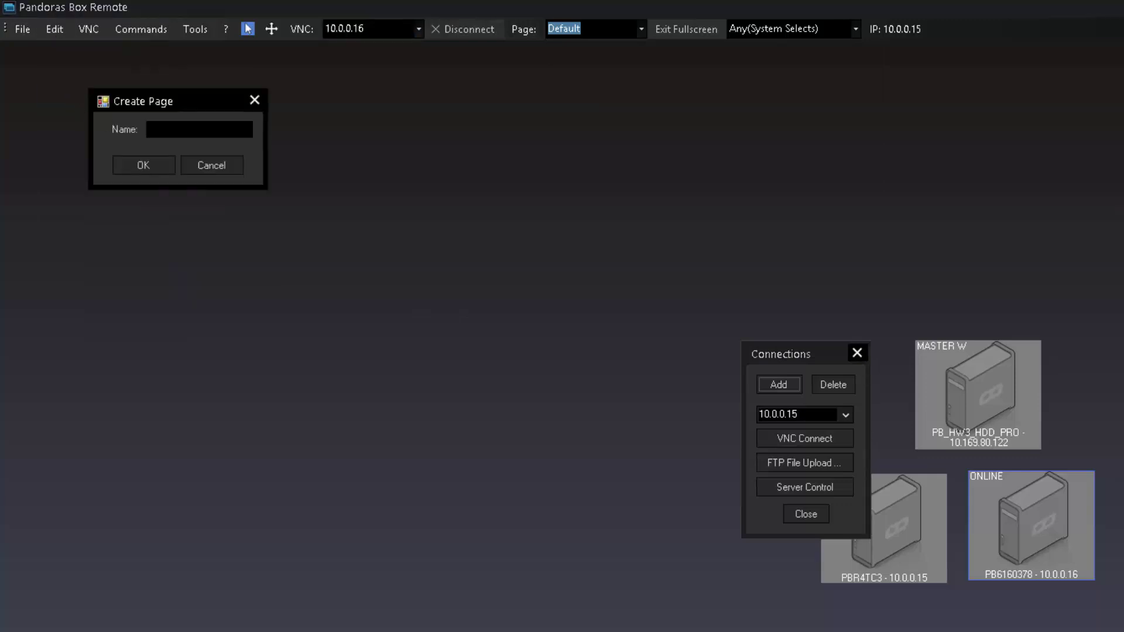
text(page1)
click(164, 168)
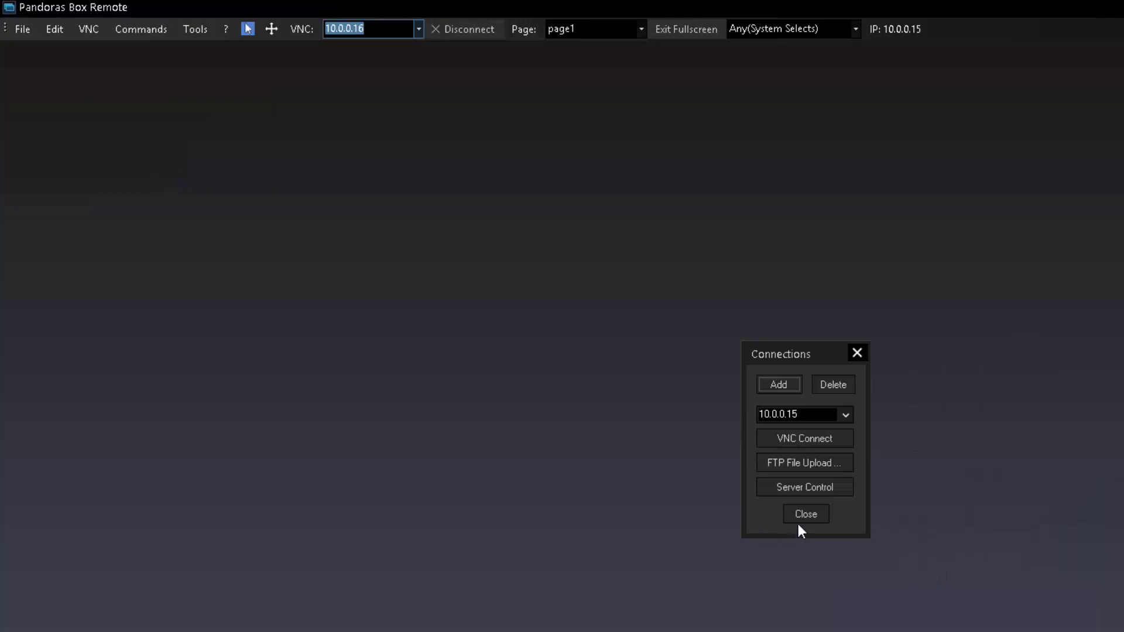
Step: Close the Connections window and switch the view back to the Default page
click(799, 520)
click(641, 31)
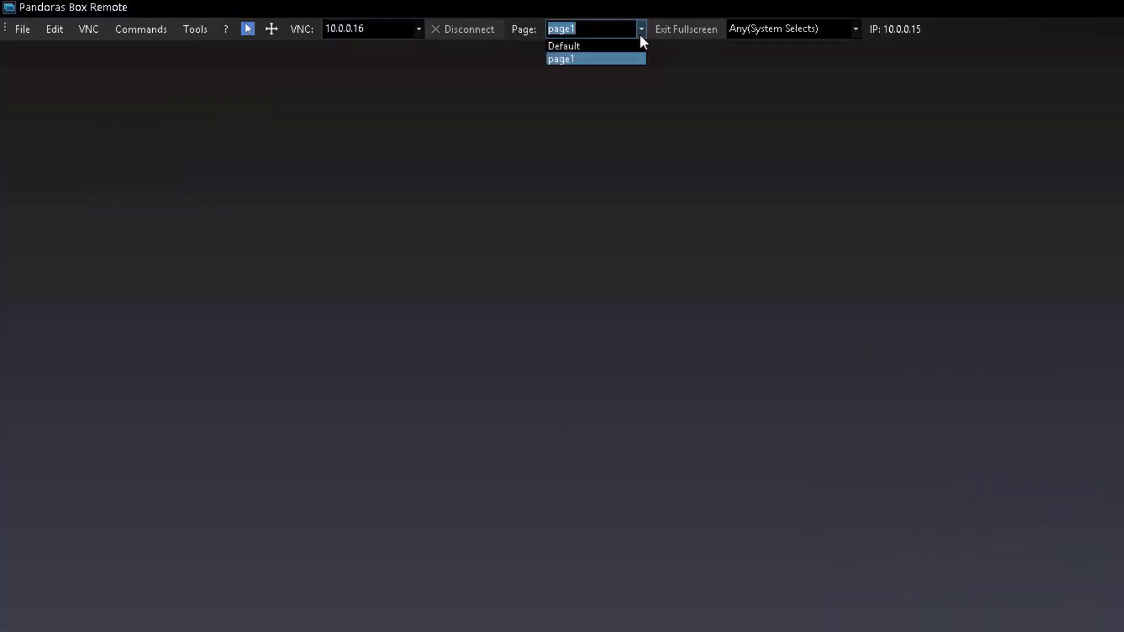
click(634, 45)
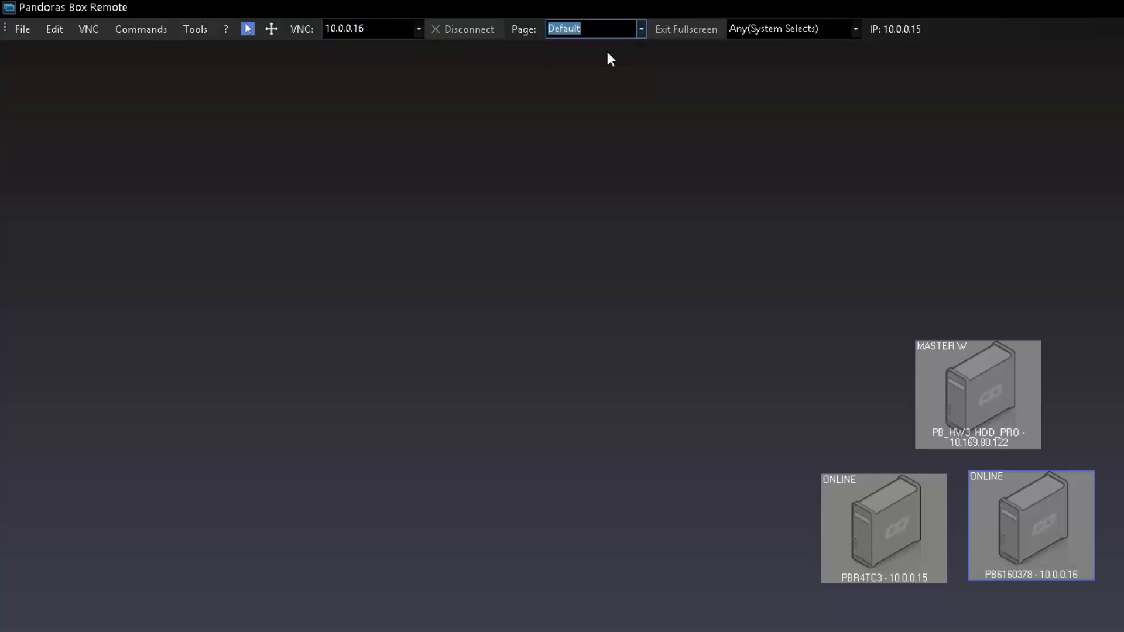
click(18, 30)
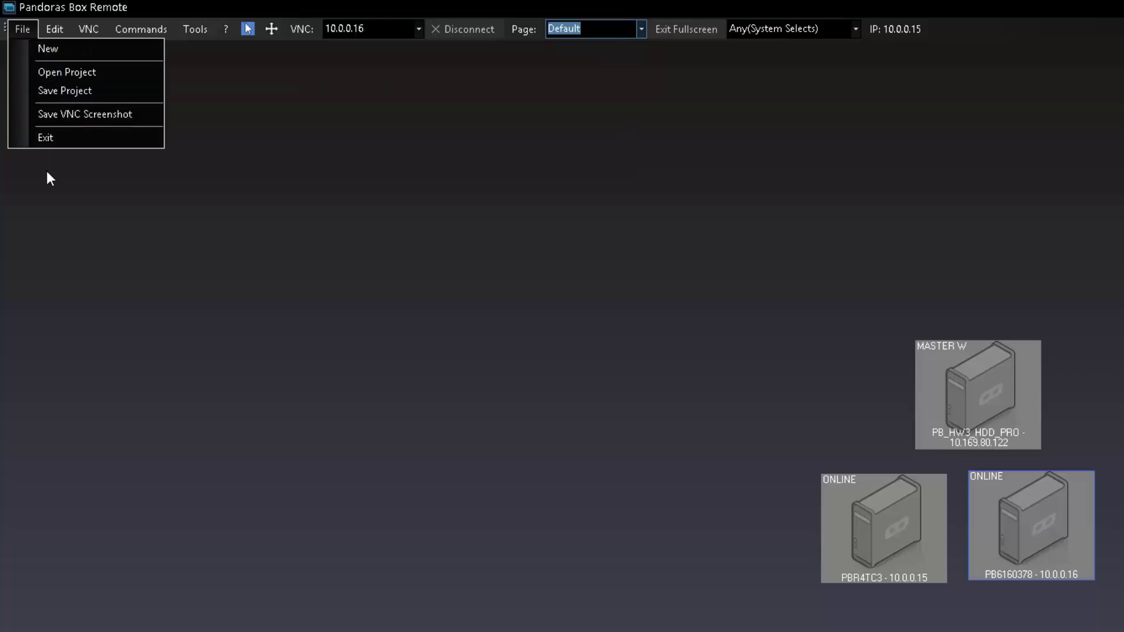
Step: Open Tools > Server Control and connect to PB6160378 at 10.0.0.16
mouse_move(185, 32)
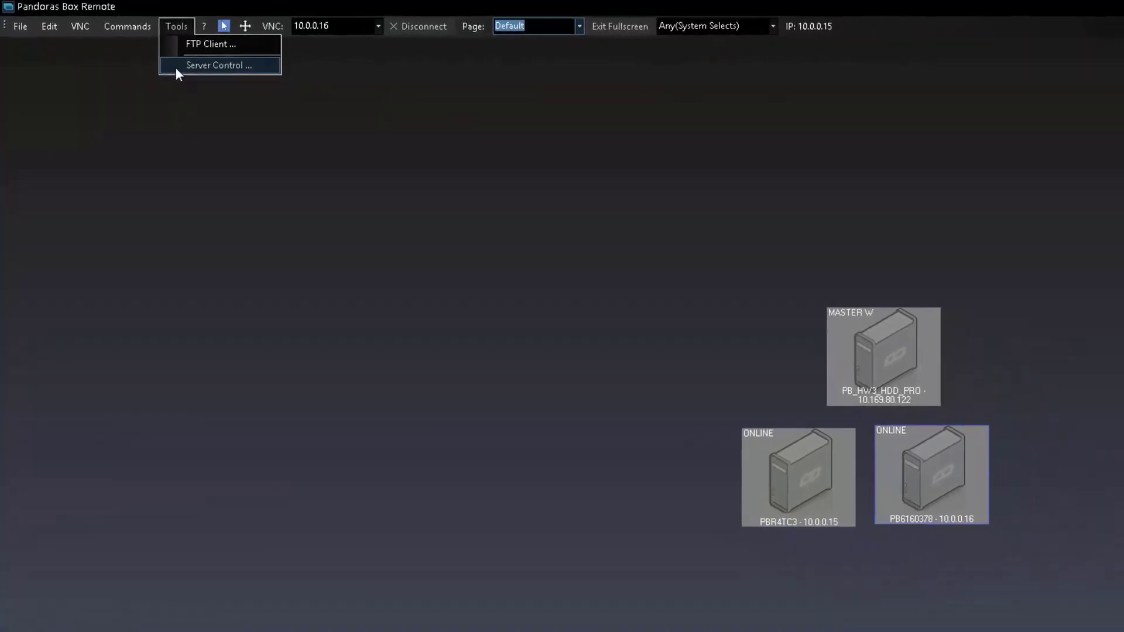
click(194, 72)
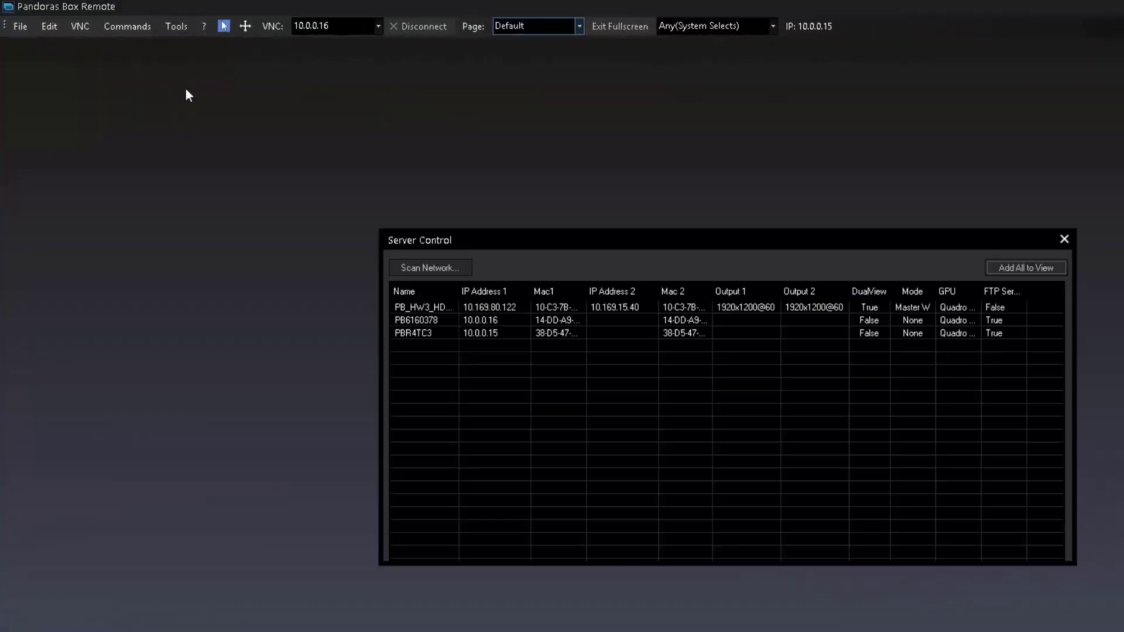
click(507, 323)
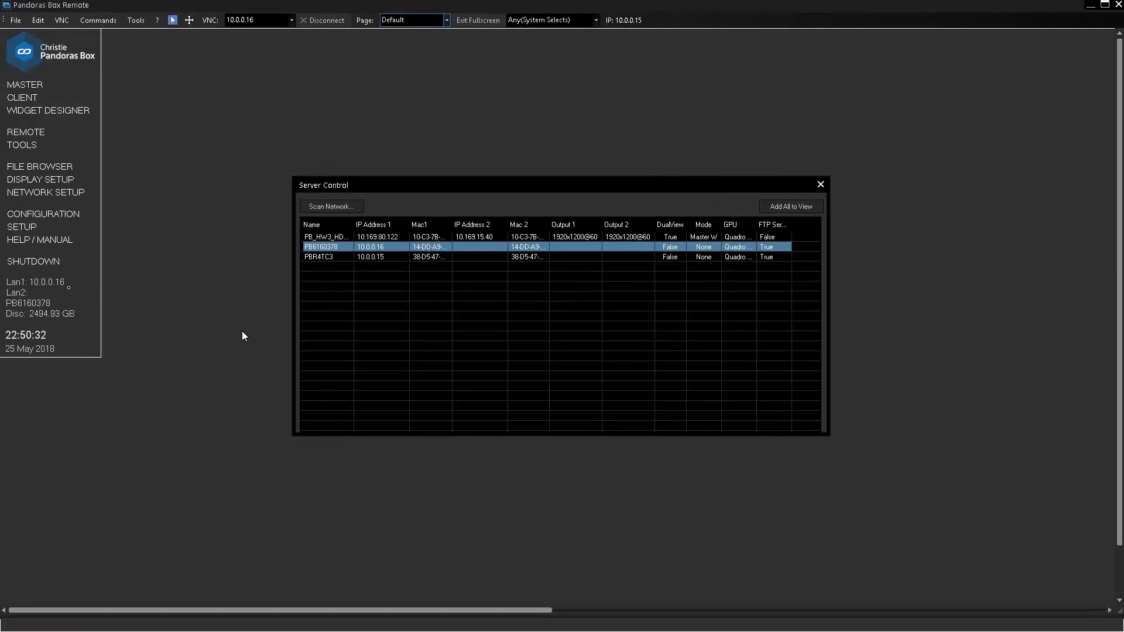
Step: Close the Server Control list and drag the remote view into position
click(820, 185)
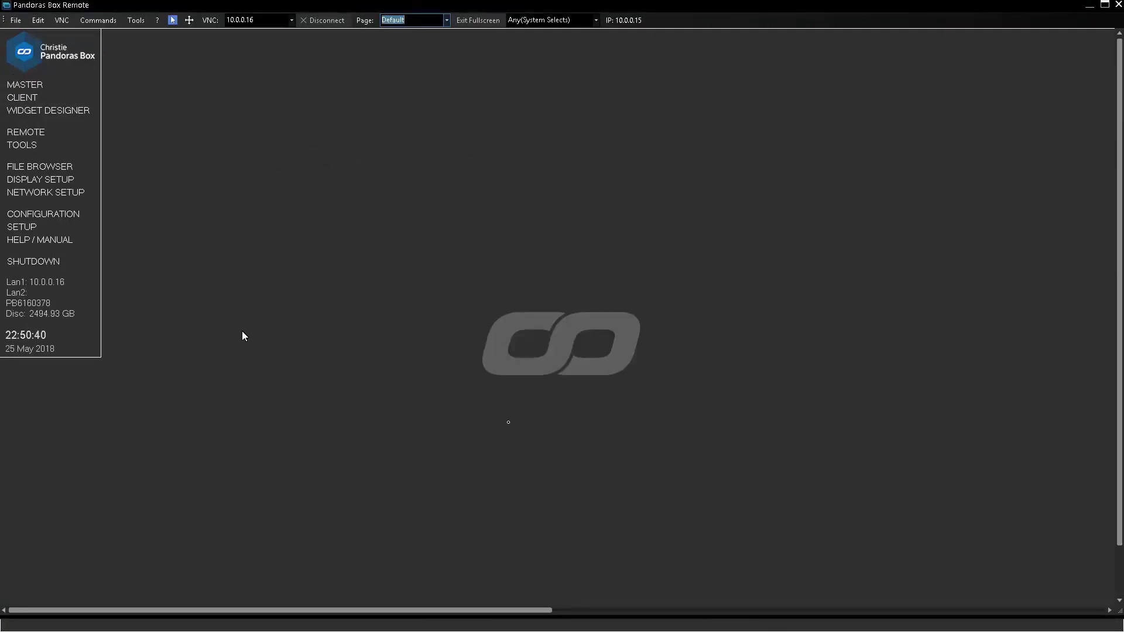
drag(450, 610, 800, 608)
drag(656, 610, 852, 612)
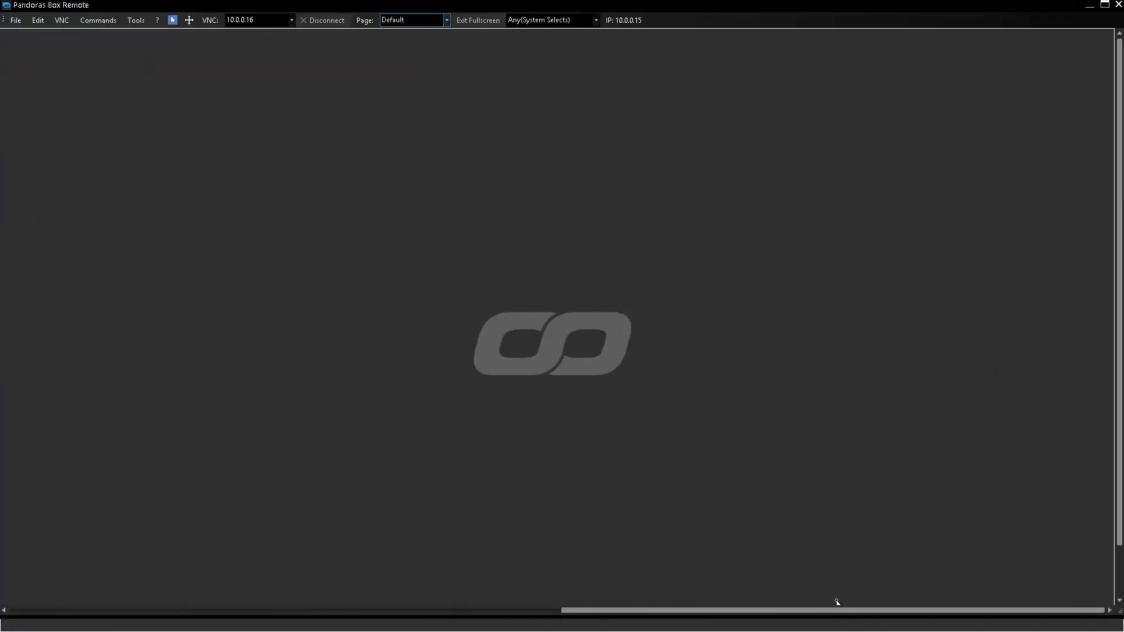
Step: Turn on Auto Scale in the VNC menu so the remote screen fits the window
click(61, 20)
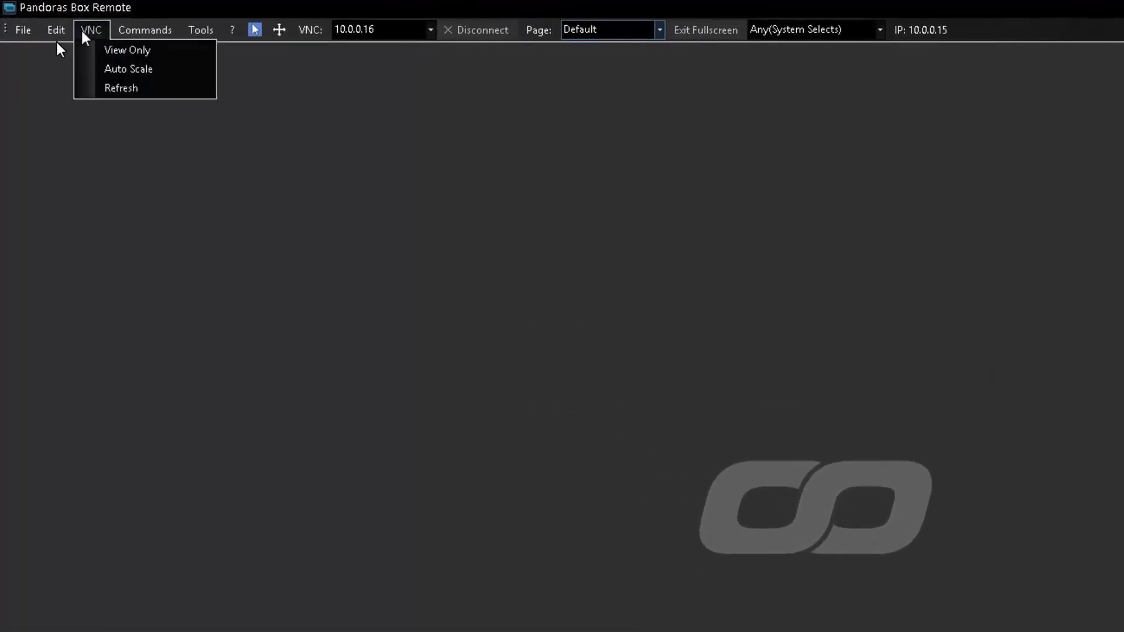
click(108, 70)
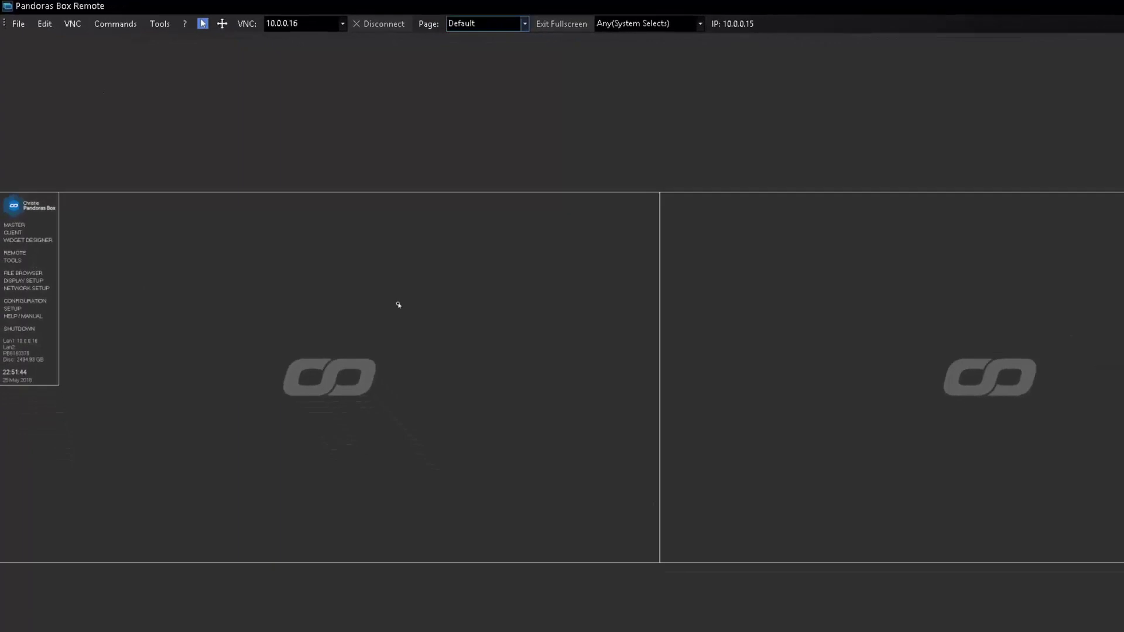
click(62, 20)
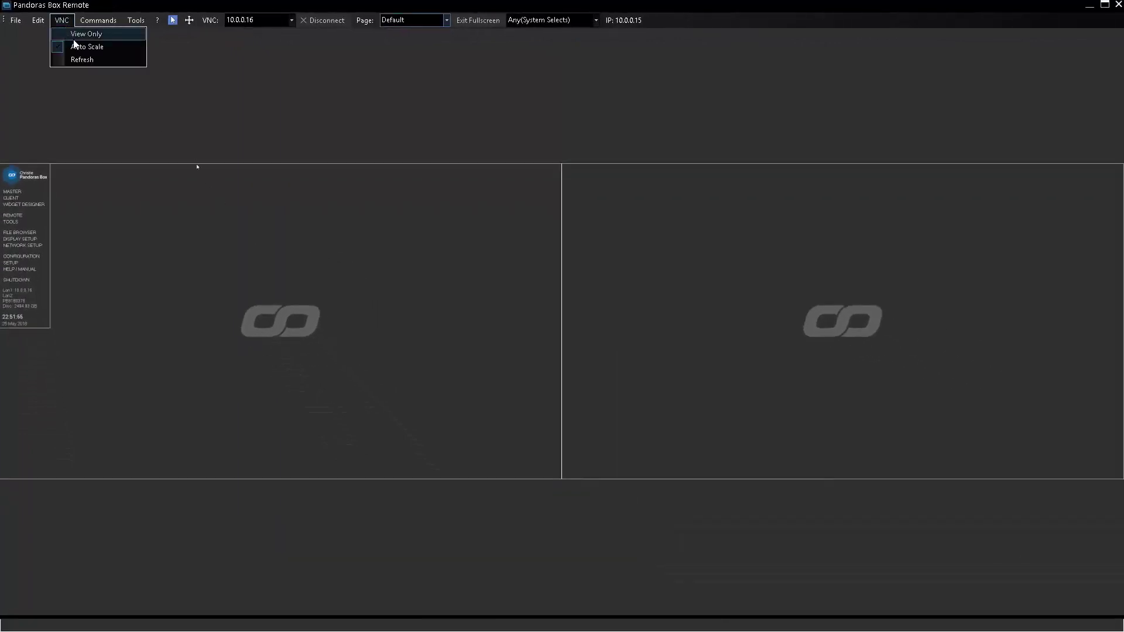
click(73, 39)
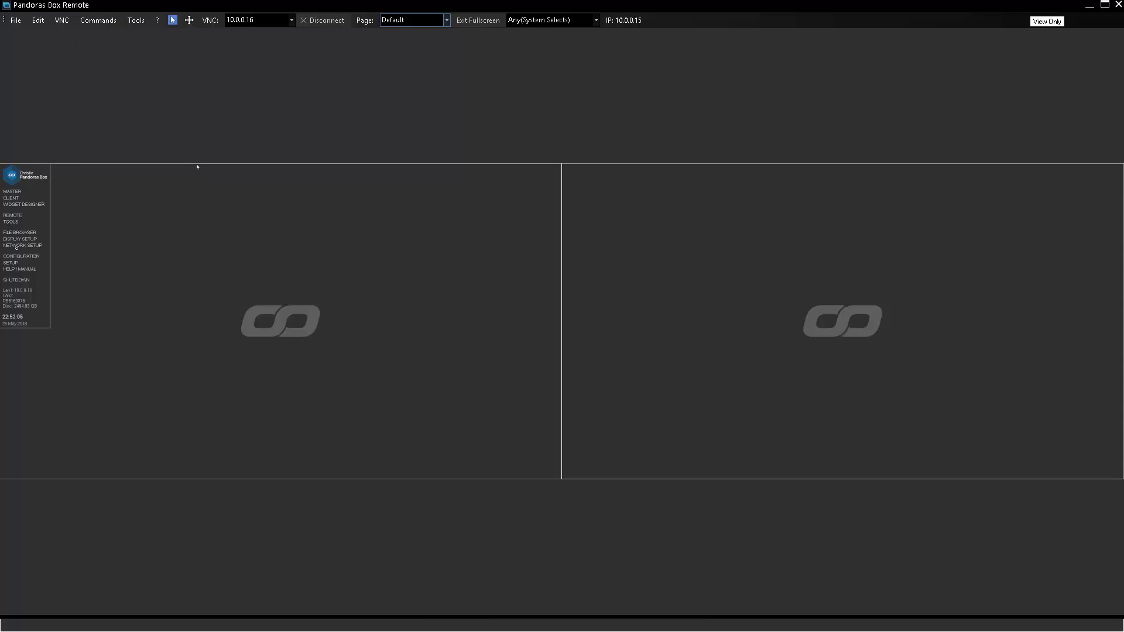
click(61, 20)
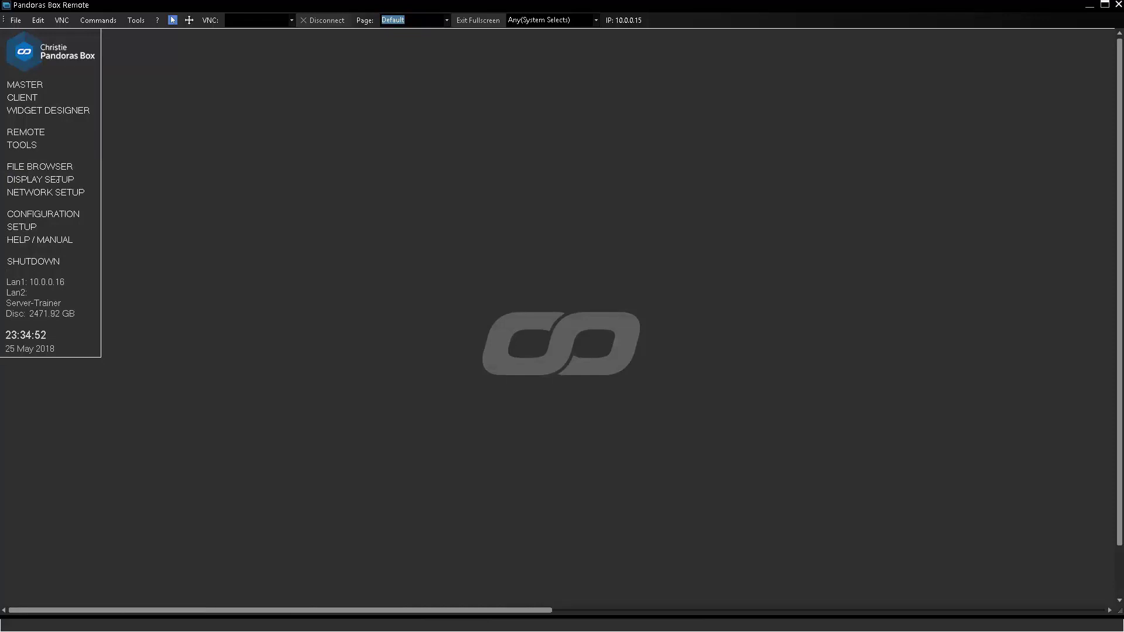
Step: Launch DISPLAY SETUP on the remote server to reach NVIDIA's Change Resolution page
click(58, 180)
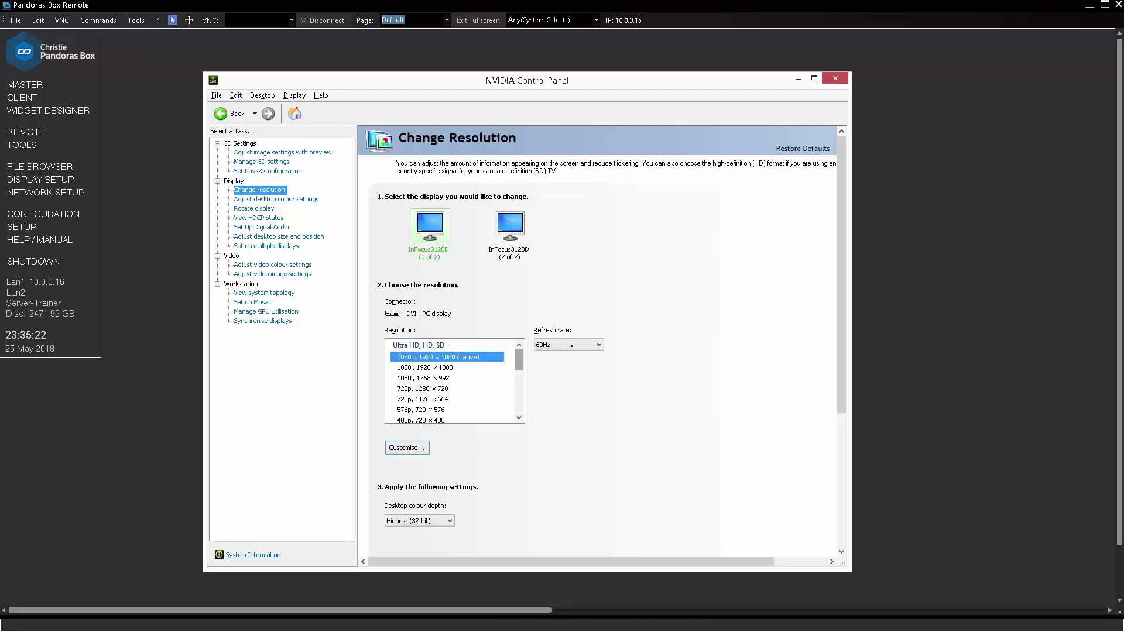
Step: Check the refresh rate list without changing it, select the second InFocus3128D, and view the system topology
click(578, 345)
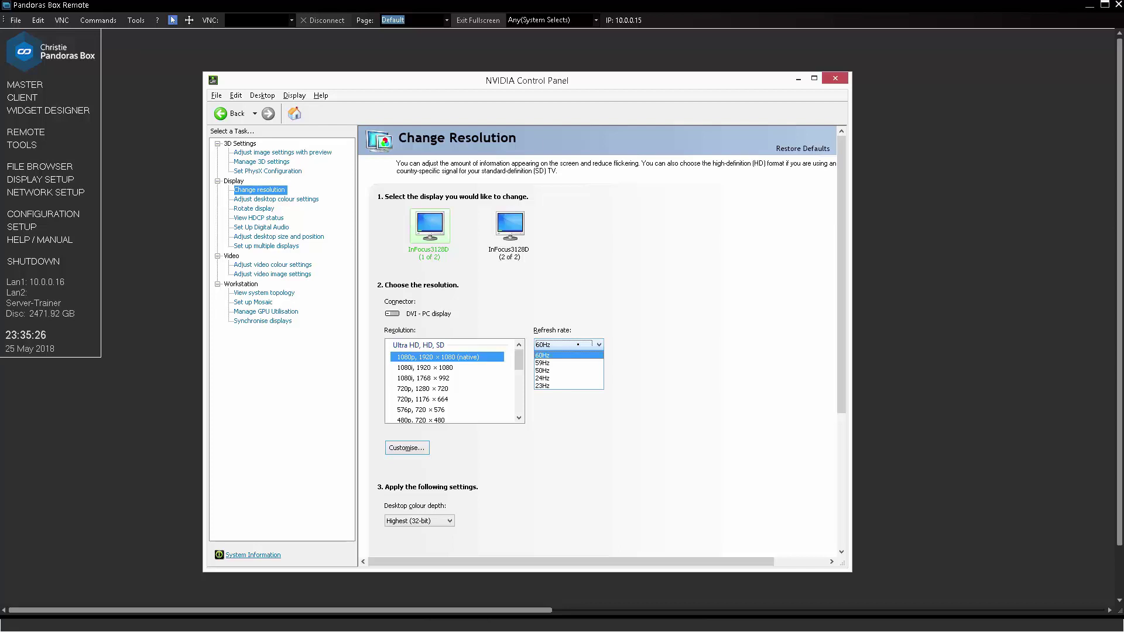
key(Return)
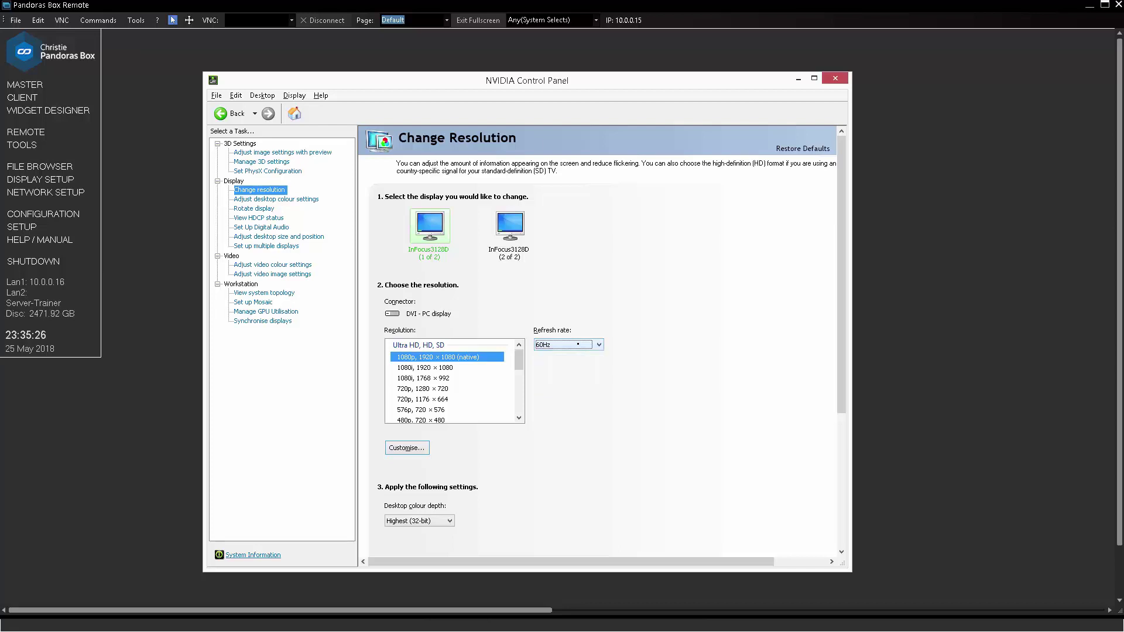
click(509, 228)
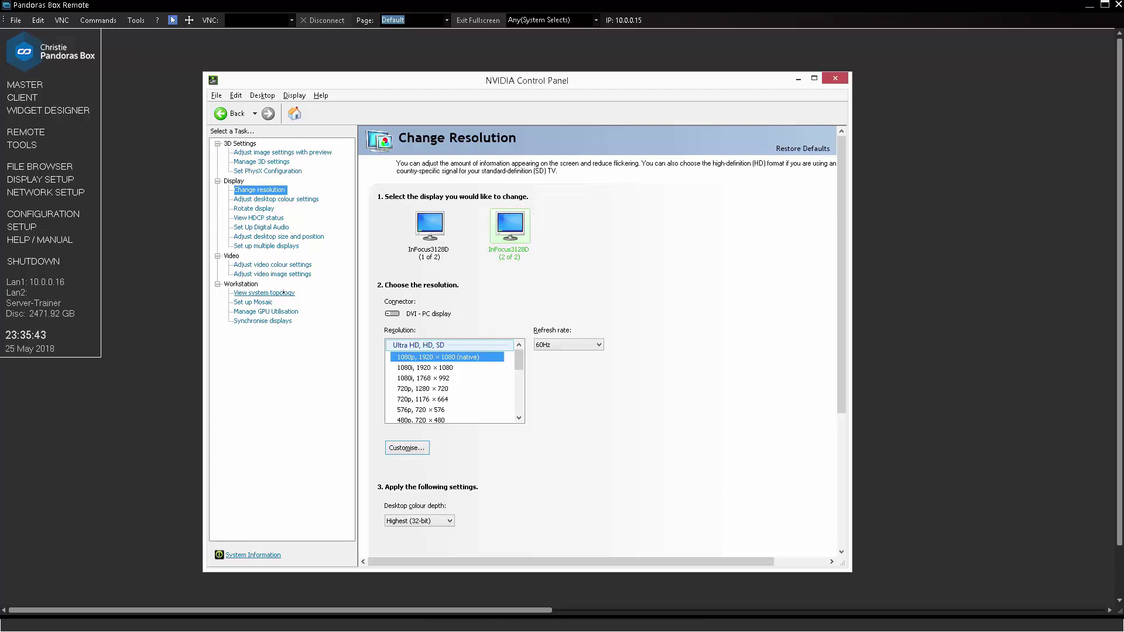
click(283, 292)
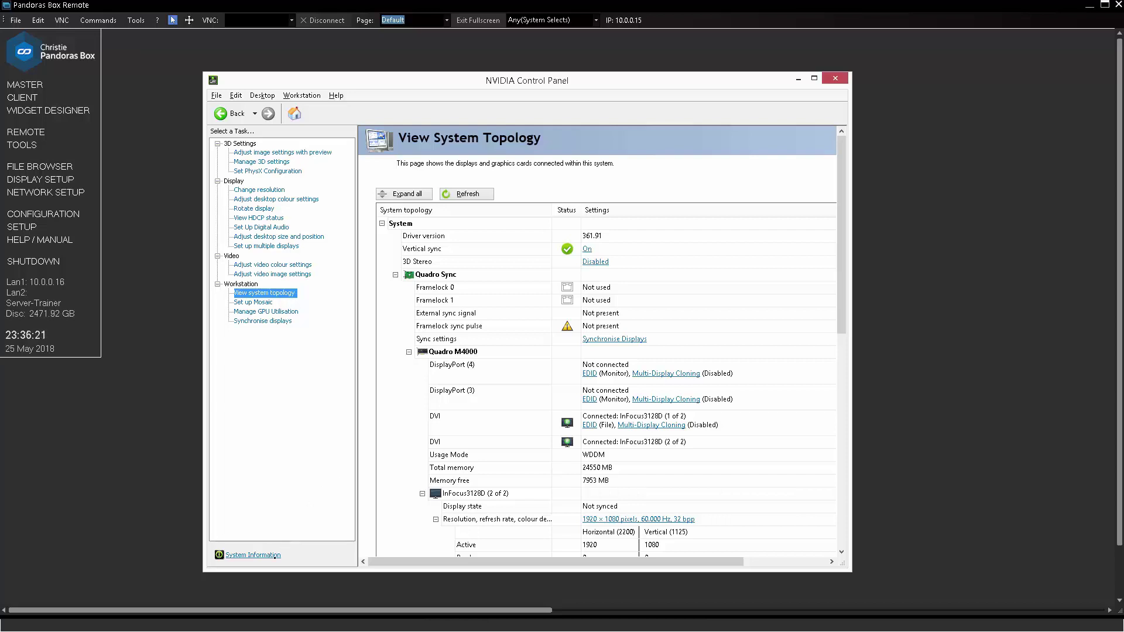
Step: Review the hardware and driver system information, then open the EDID management dialog
click(253, 555)
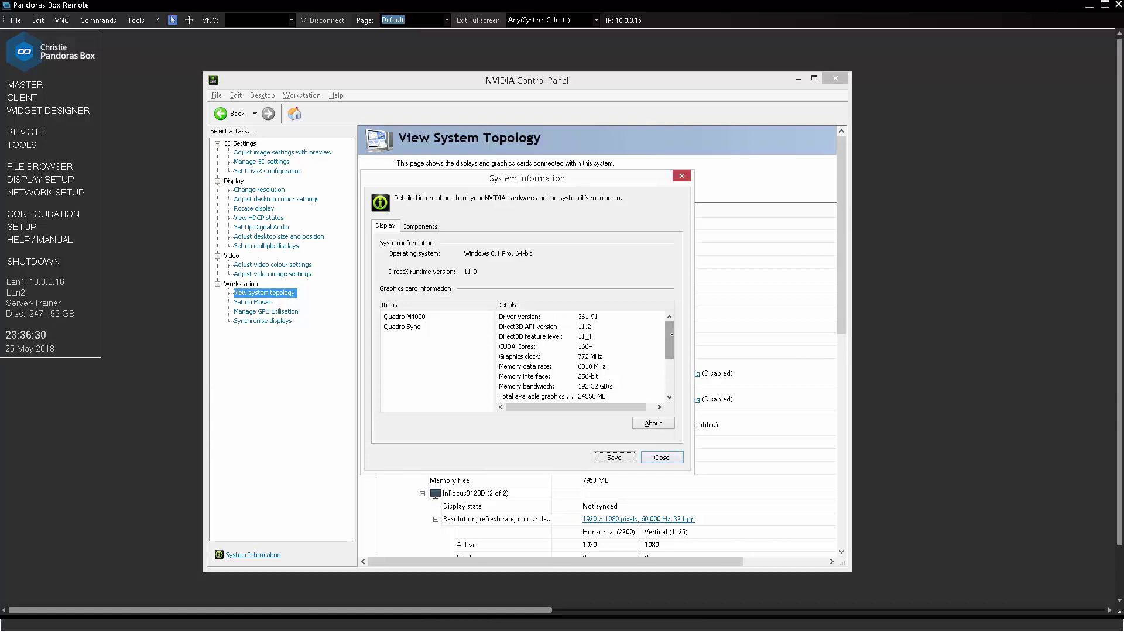
click(672, 461)
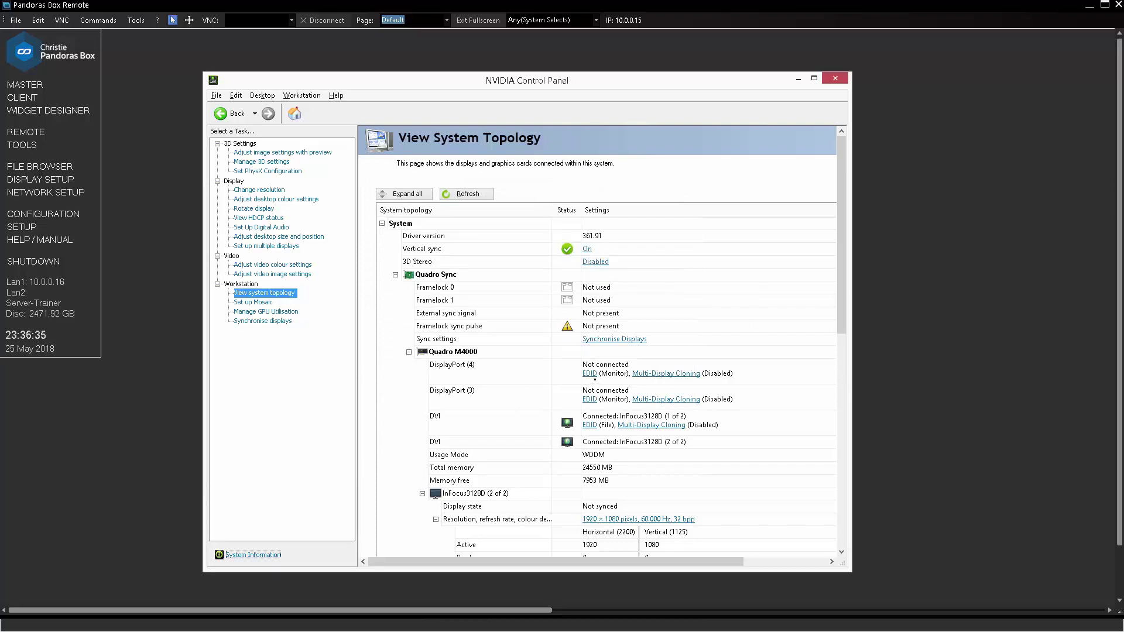
click(590, 373)
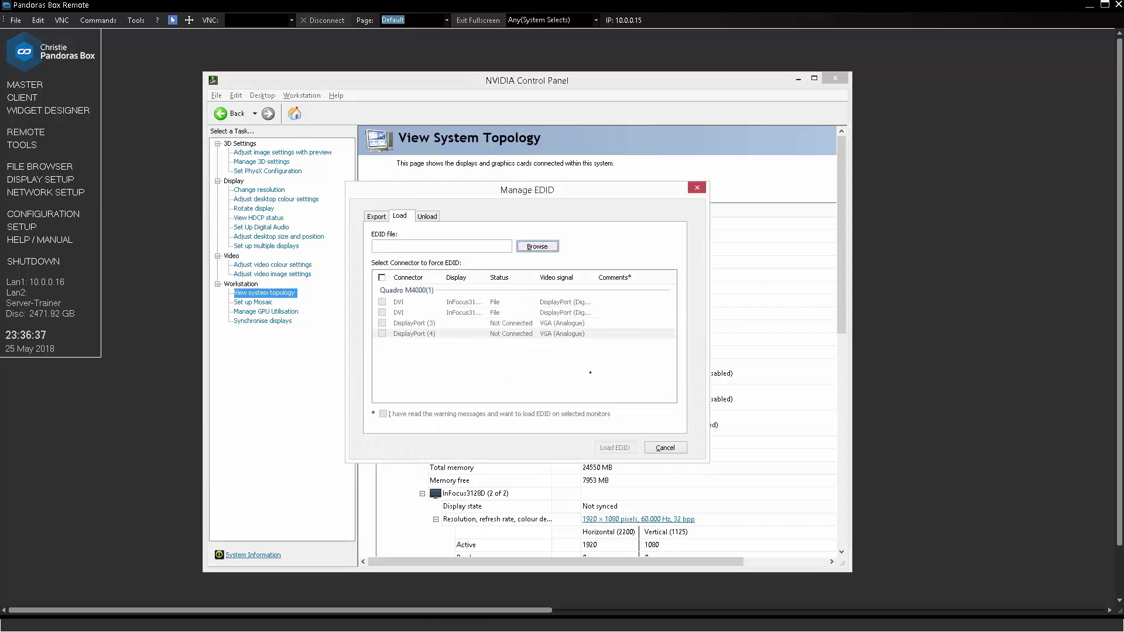
Step: Browse the EDID Export, Load and Unload options for InFocus3128D (2 of 2), cancel, and show Rotate display
click(377, 216)
click(413, 271)
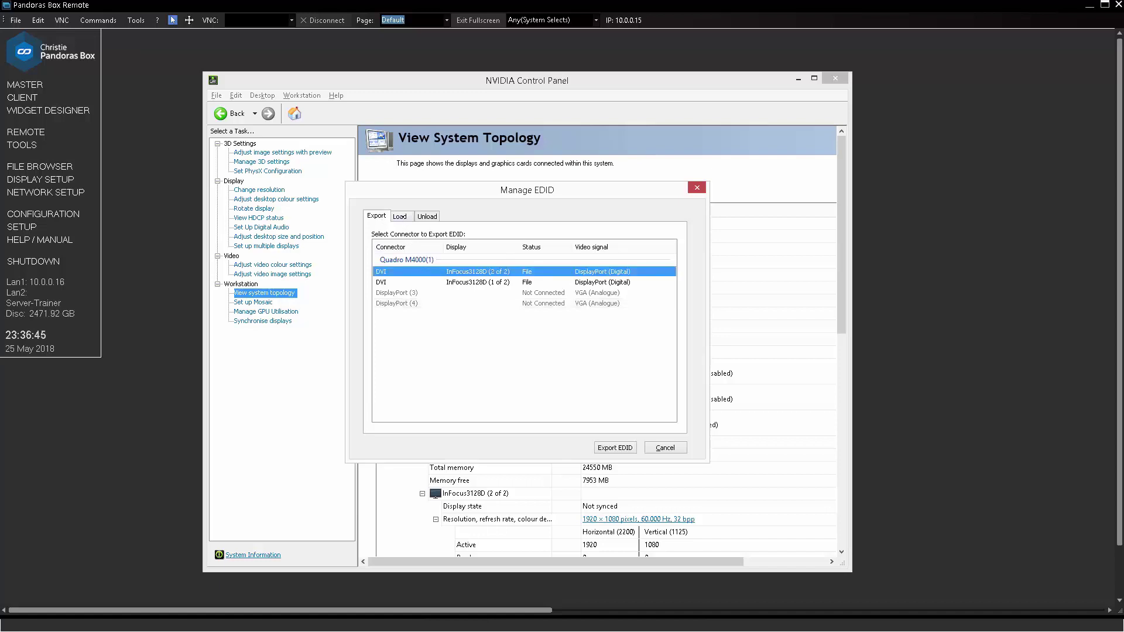
key(ctrl+Tab)
key(ctrl+Tab)
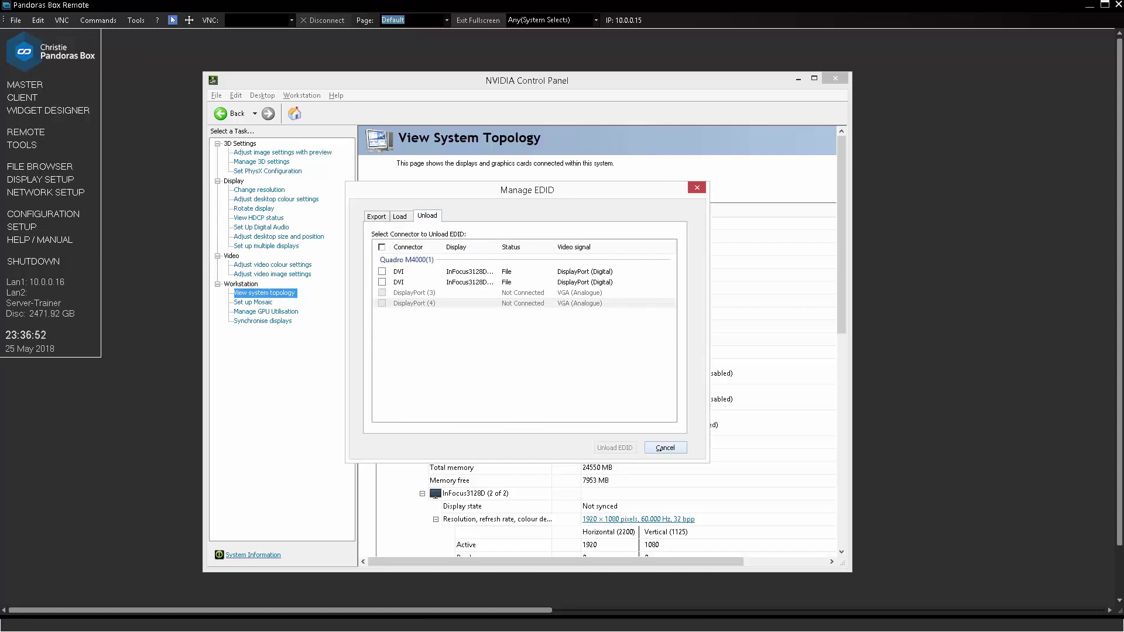
click(665, 447)
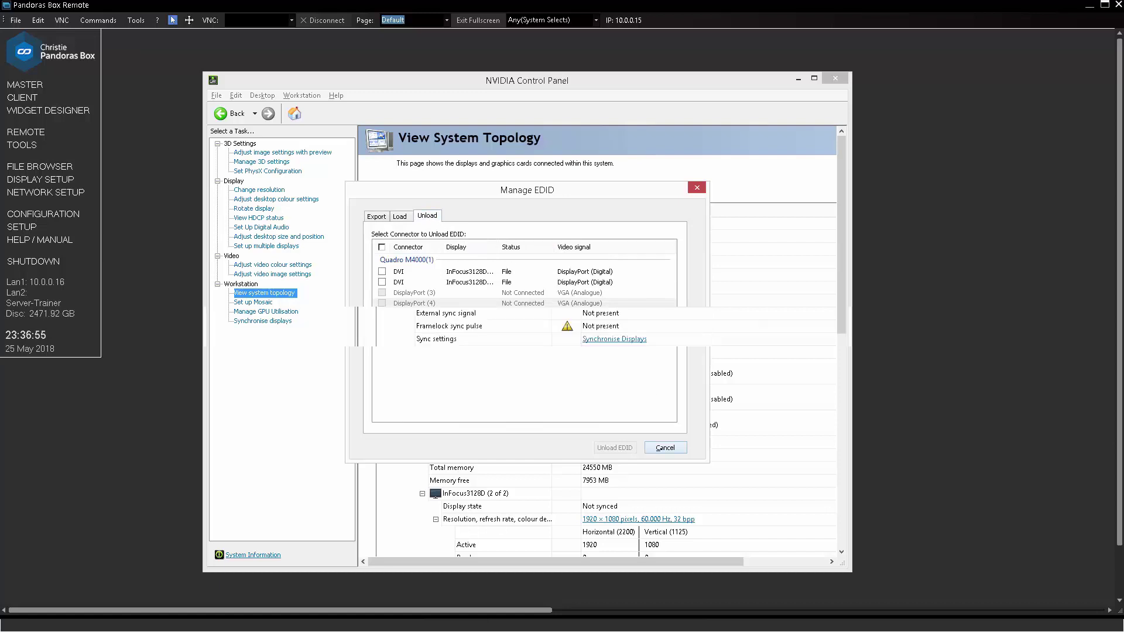
click(255, 209)
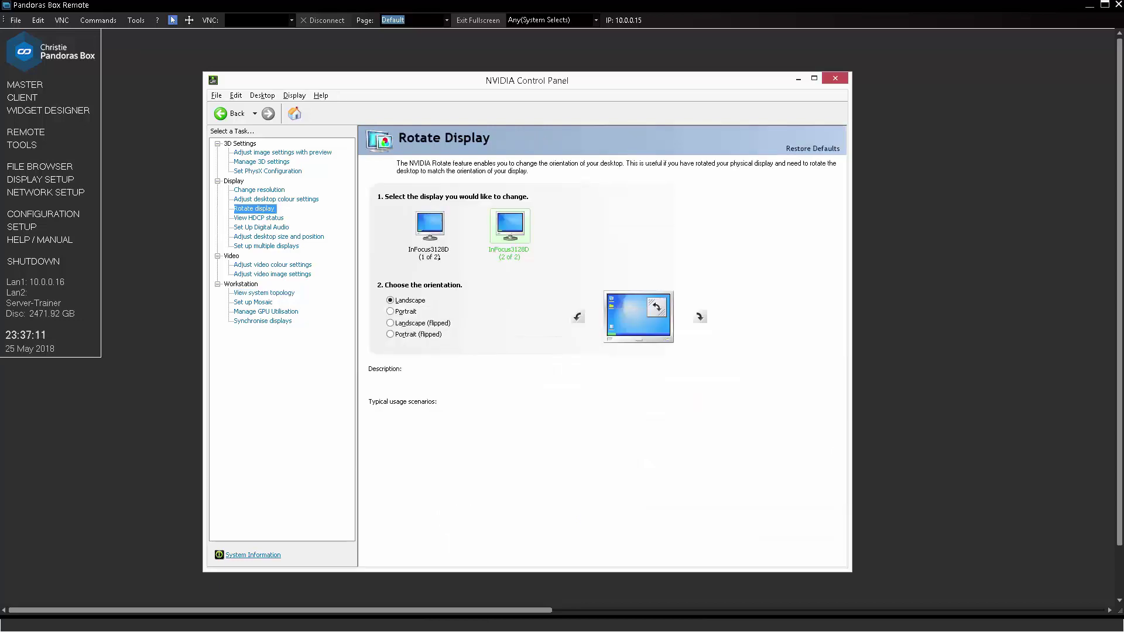
Step: Select display 1, then in Set up multiple displays identify display 1 and show display 2's options
click(432, 249)
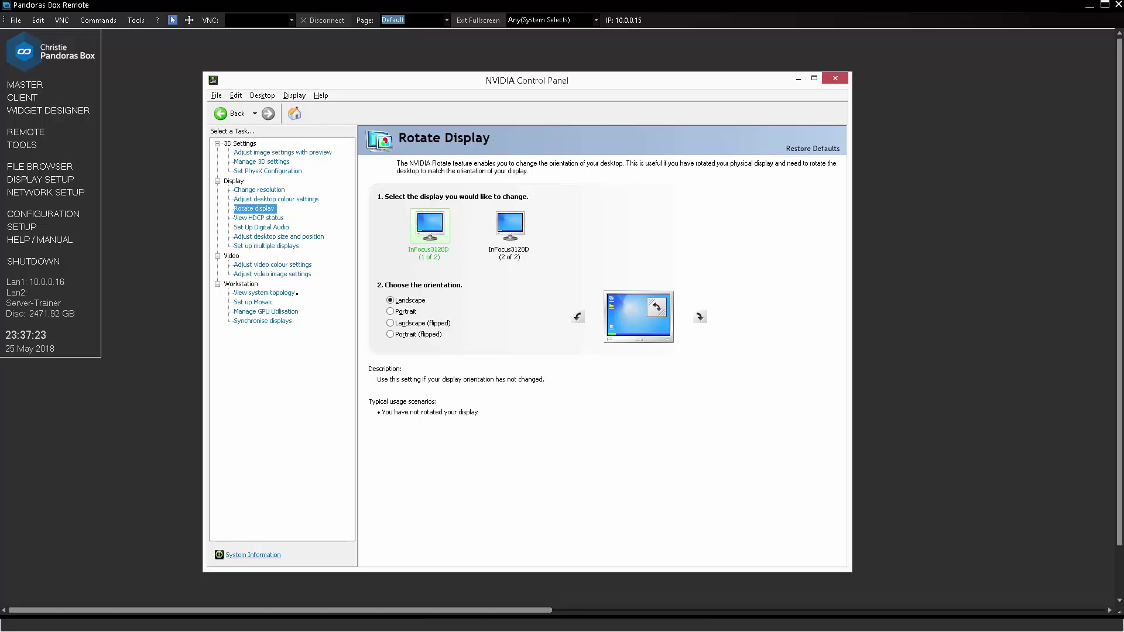
click(285, 247)
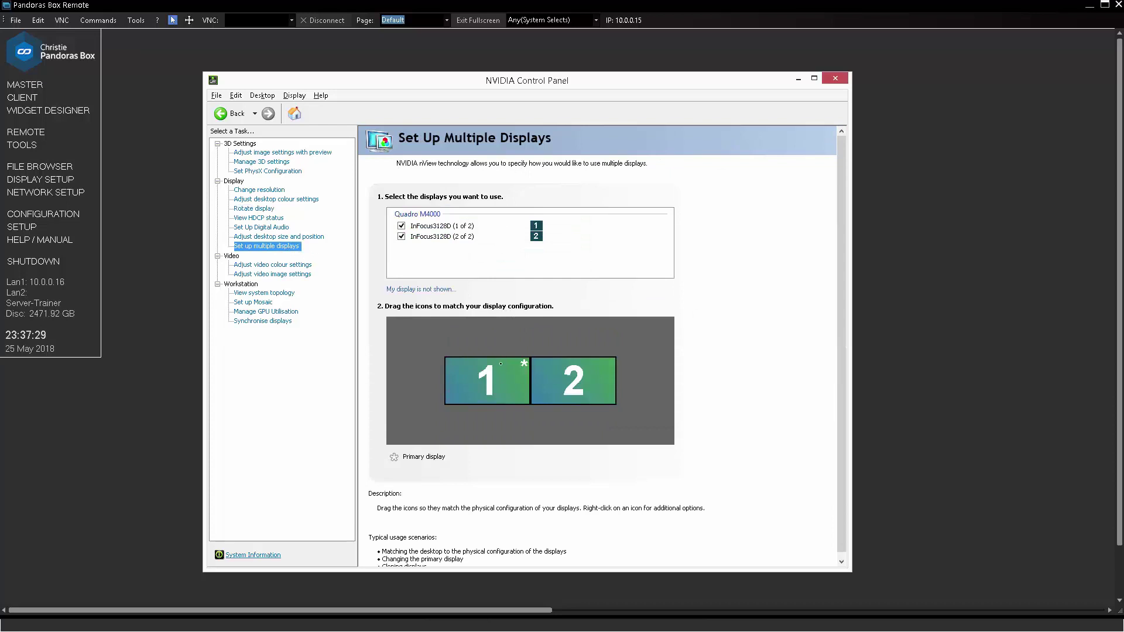
right_click(501, 363)
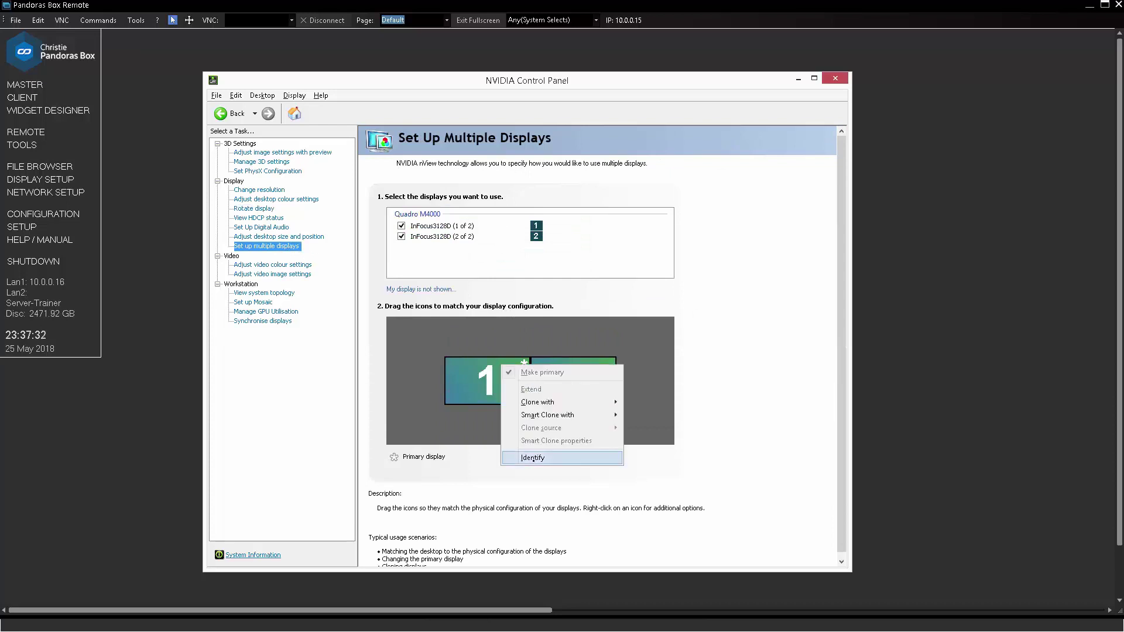
click(532, 458)
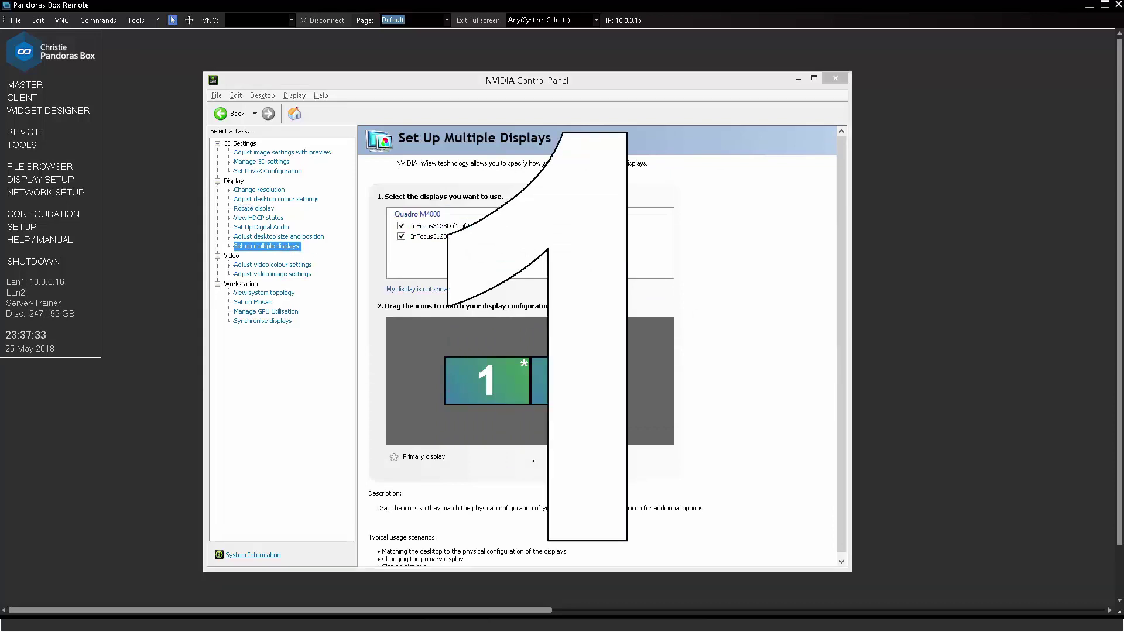
right_click(542, 393)
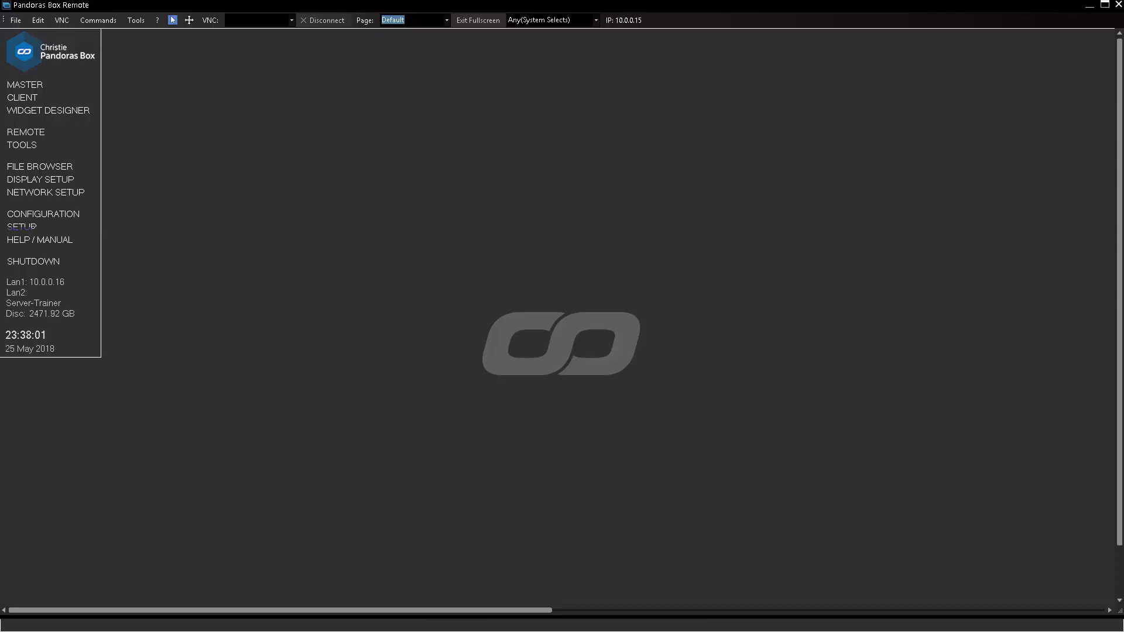
Step: Show the server's SETUP submenu in the Pandoras Box Remote side panel
click(39, 227)
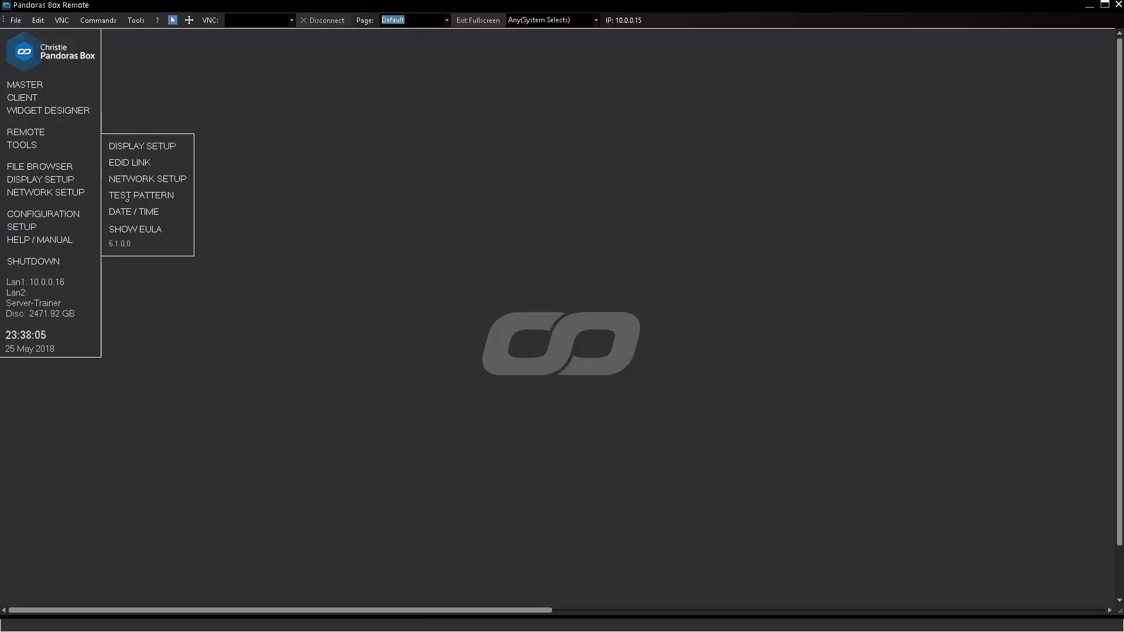
Step: Output the Color Bars, Color Gradients, Geometry and PixelRasterHigh test patterns, then restore the logo pattern
click(156, 197)
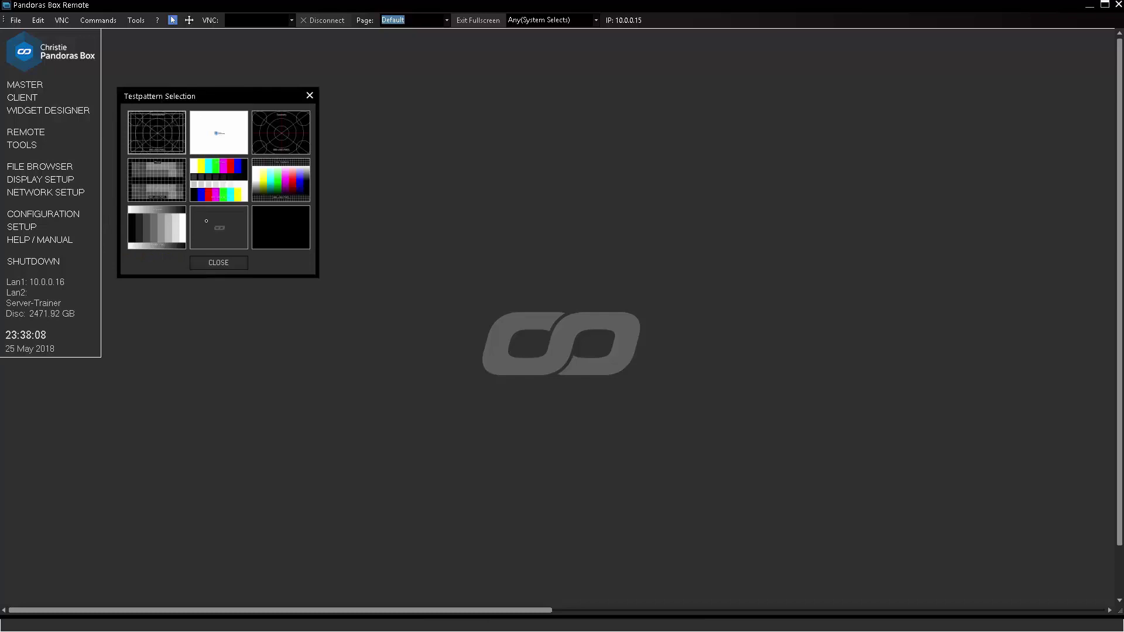
click(219, 179)
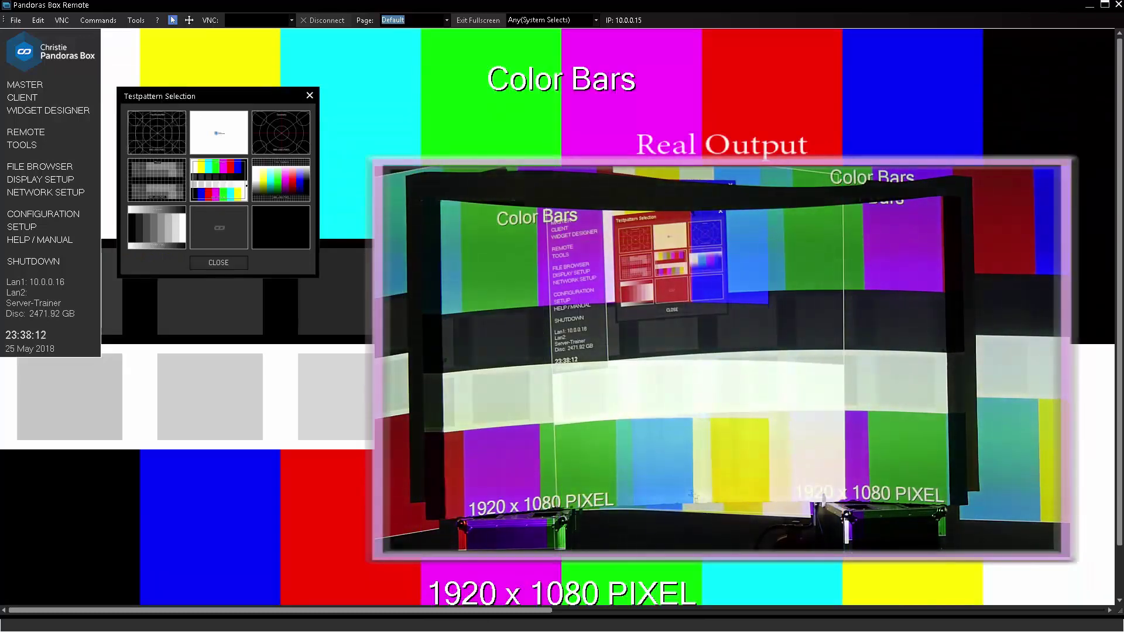
click(280, 182)
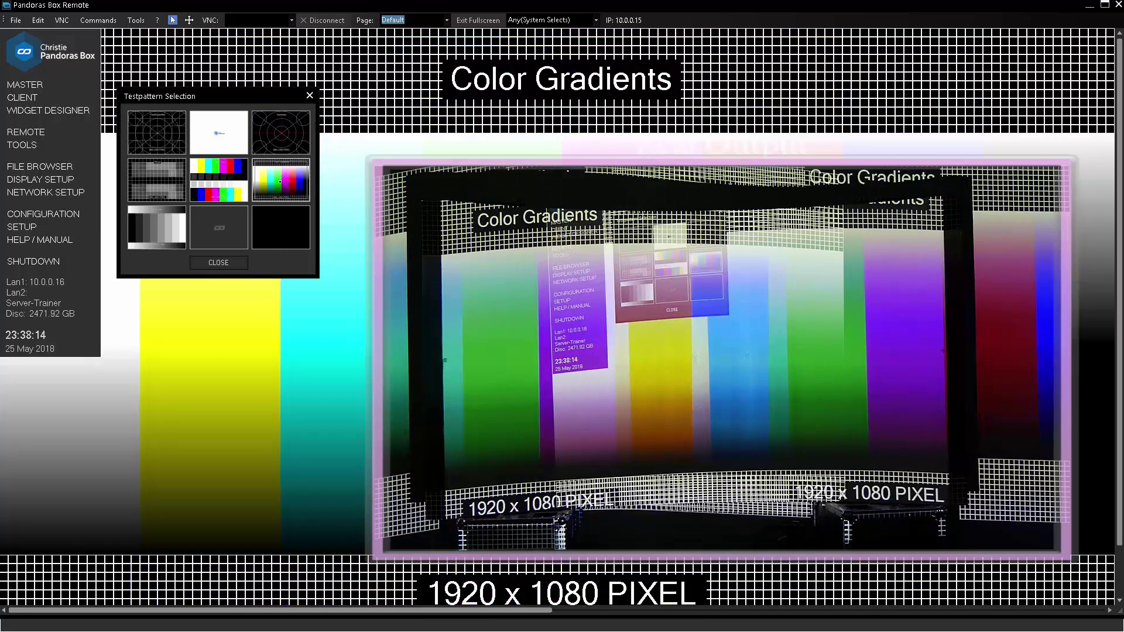
click(281, 133)
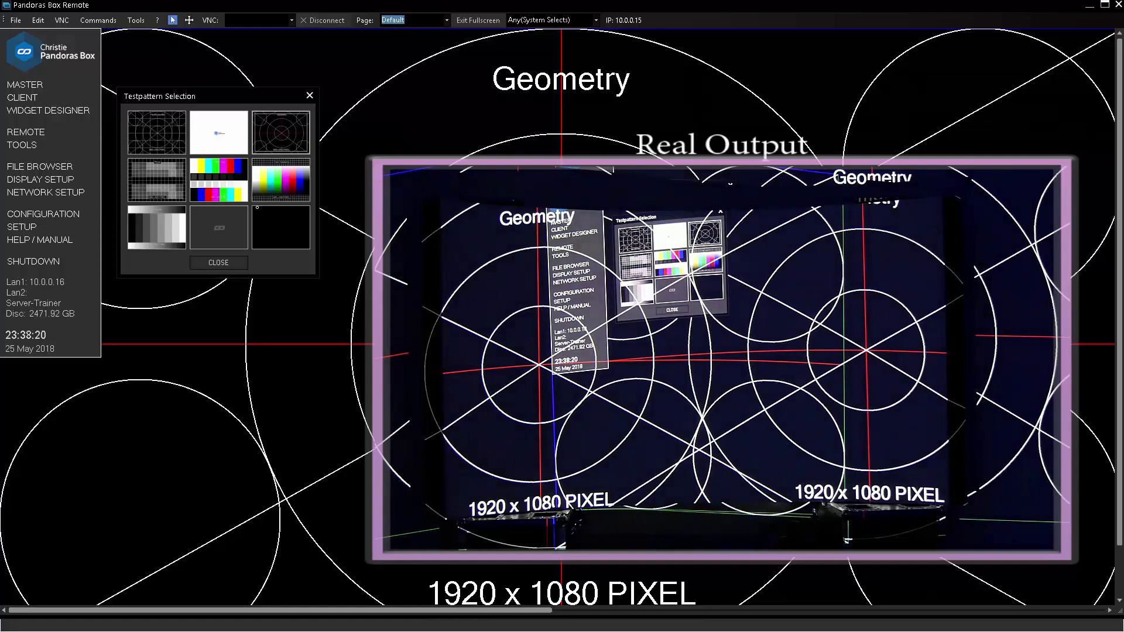
click(172, 140)
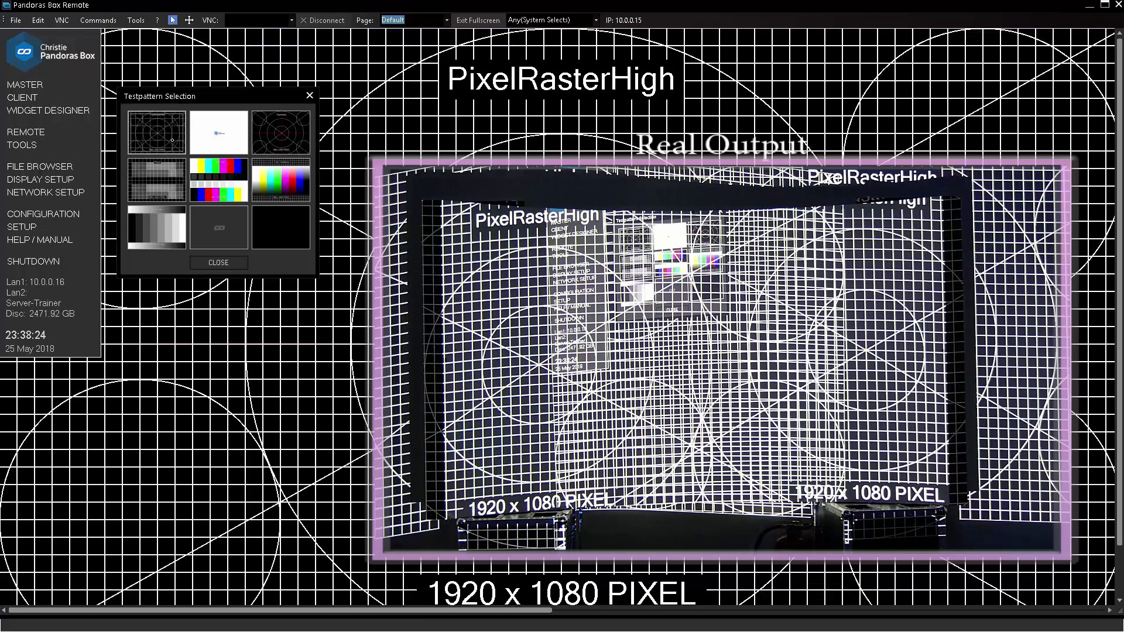
click(218, 227)
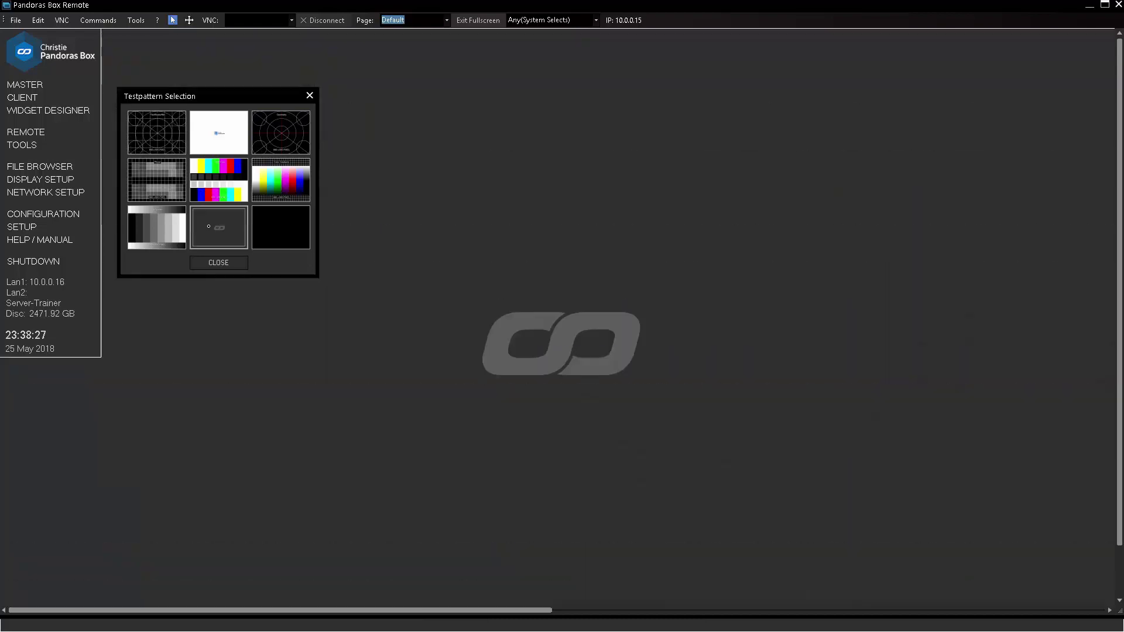
Step: Close the test pattern selection and open the server's file browser at C:\coolux
click(219, 263)
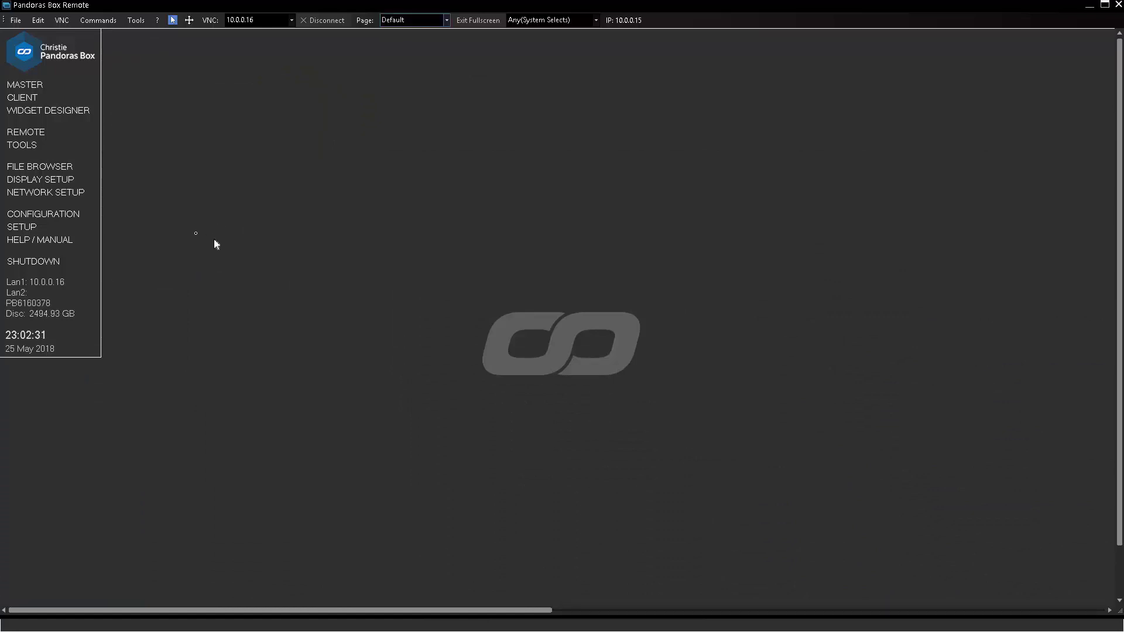
click(68, 169)
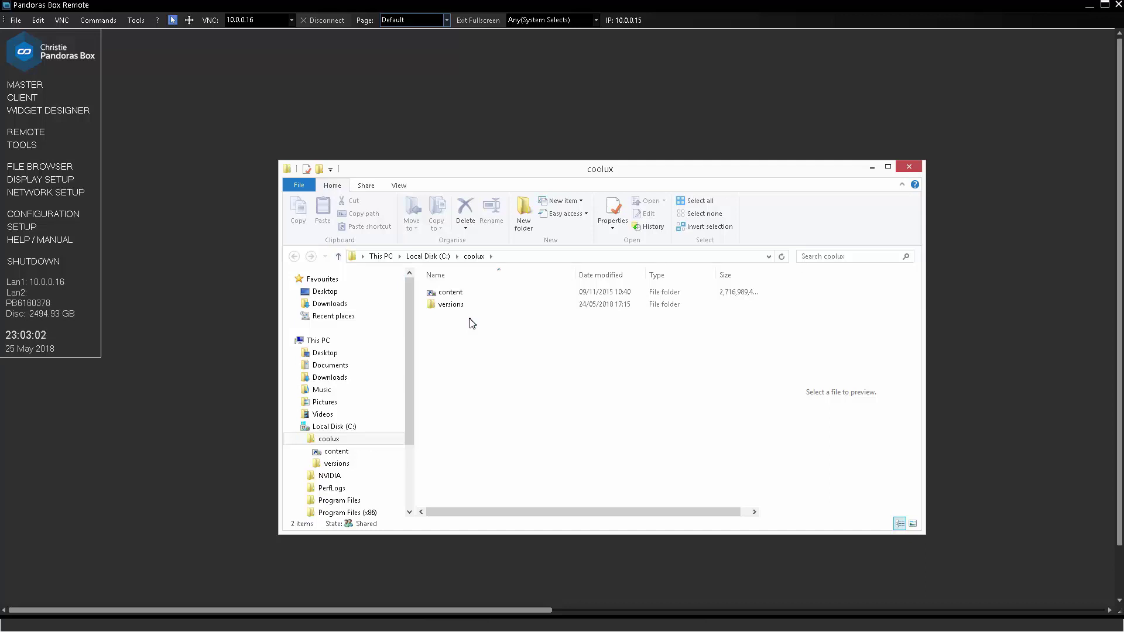
Step: Open the content folder, then enter the coolux factory reset manual URL in the address bar
double_click(460, 292)
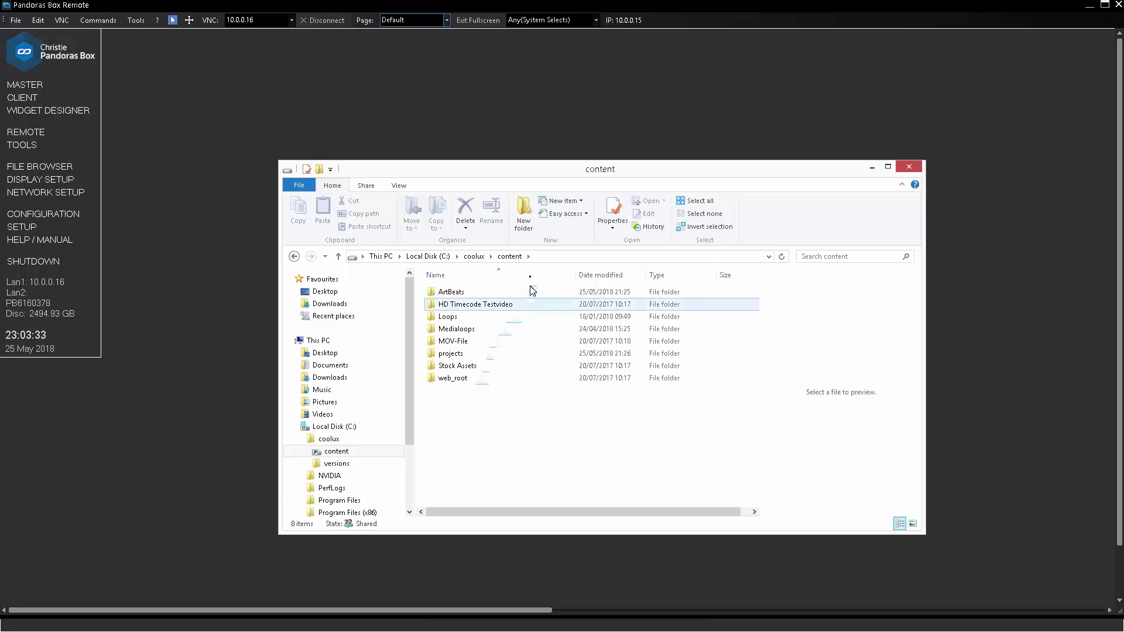
click(534, 254)
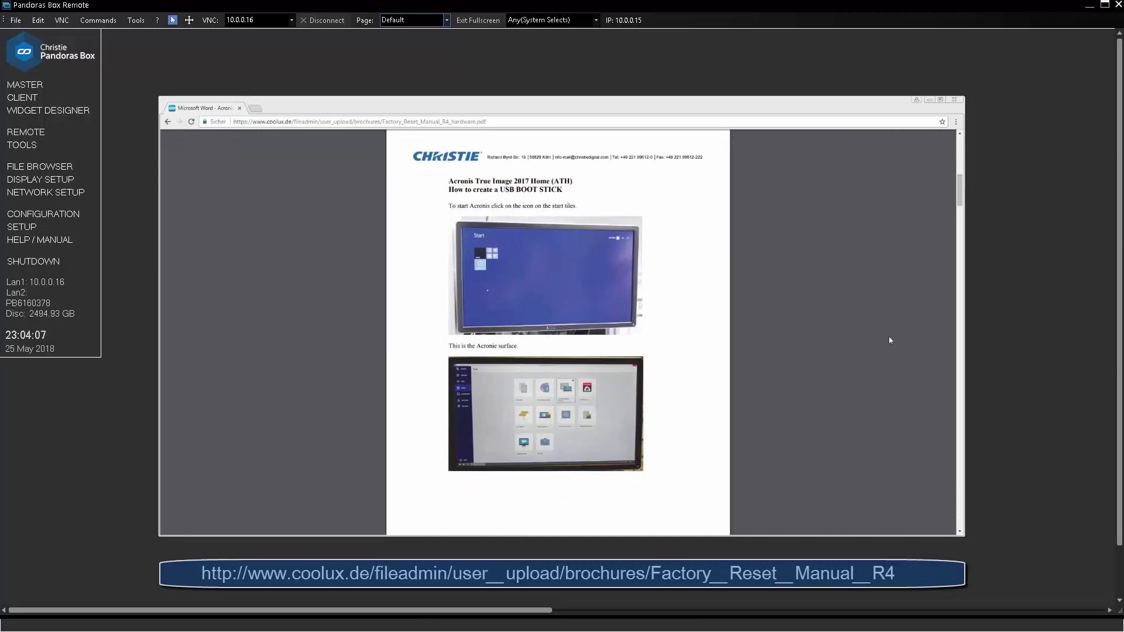
Step: Scroll through the factory reset manual's USB boot stick instructions in Chrome
scroll(889, 340, down, 10)
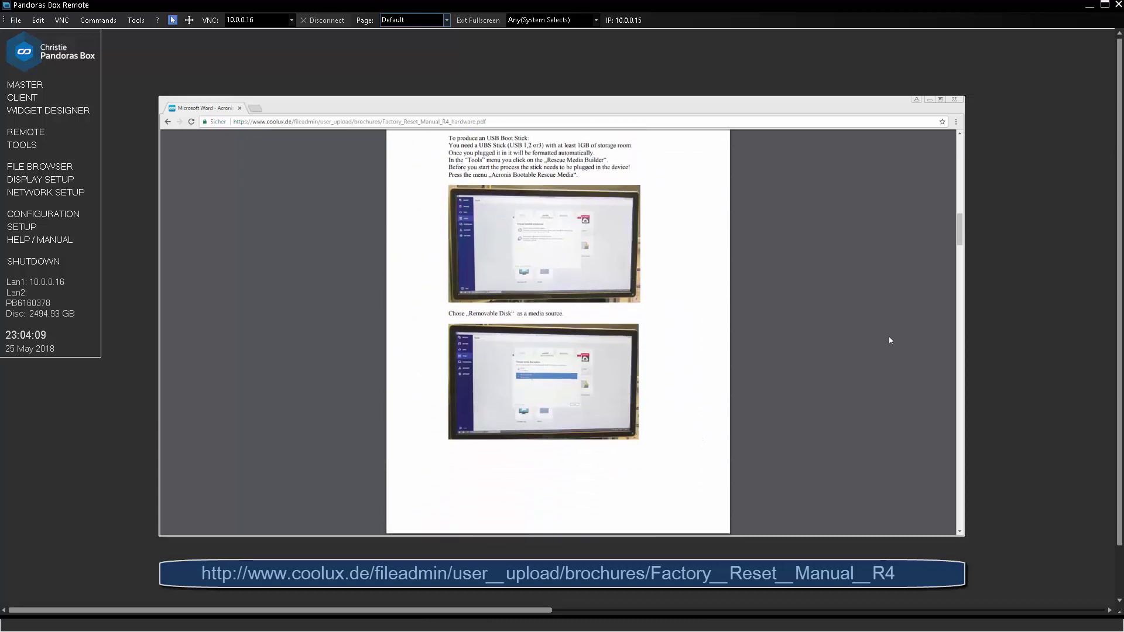
scroll(888, 340, up, 1)
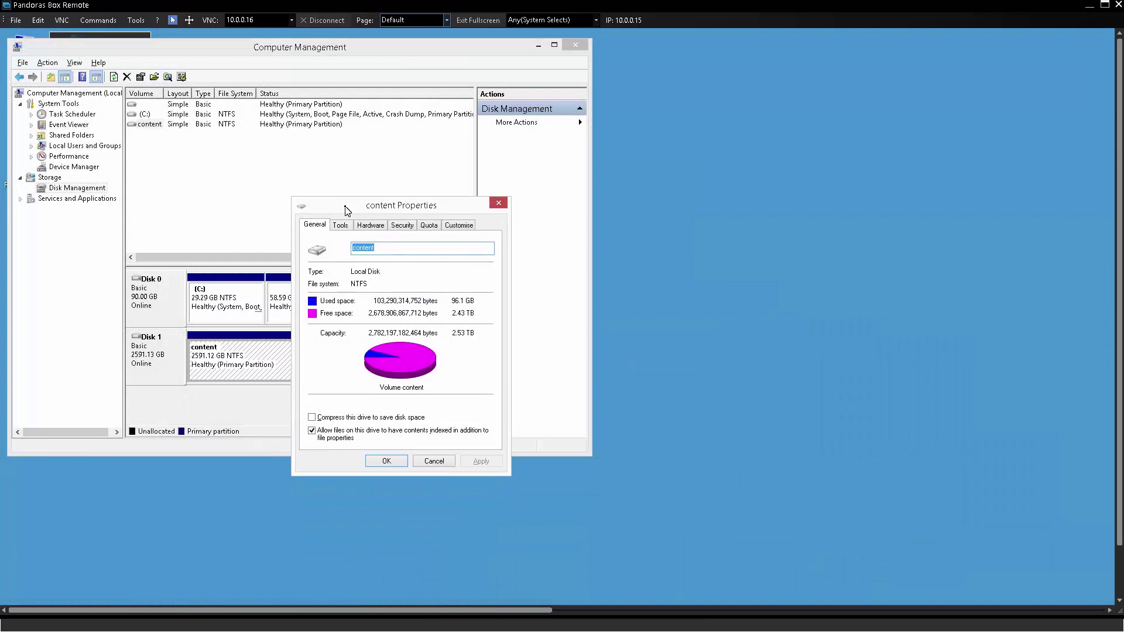
Step: Confirm the content volume's Properties with OK and close Computer Management
click(400, 463)
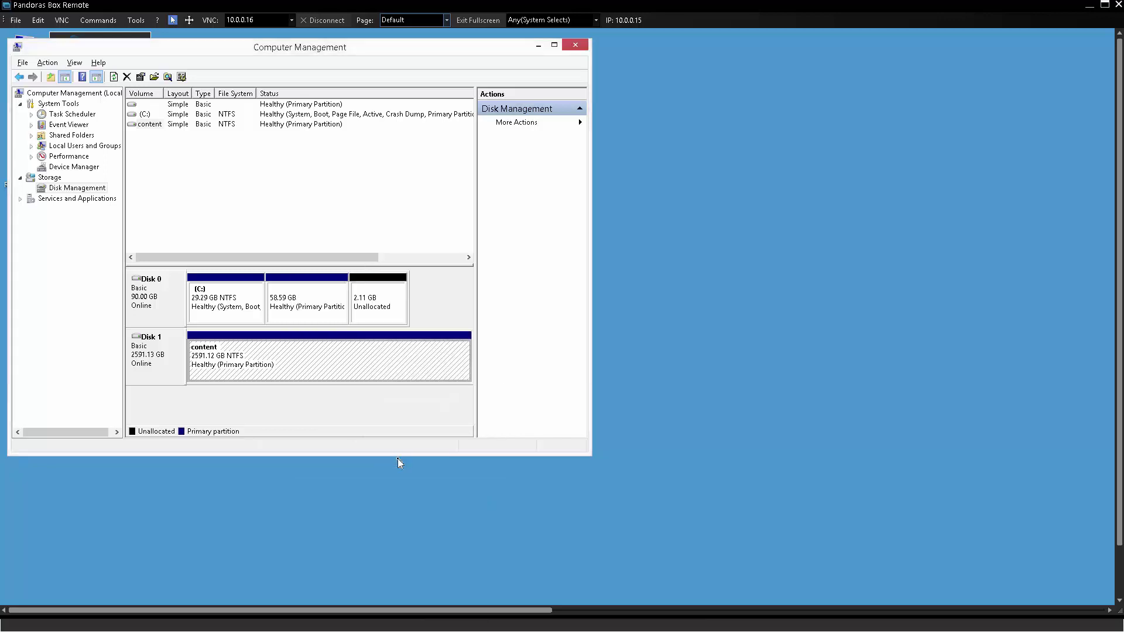
click(573, 45)
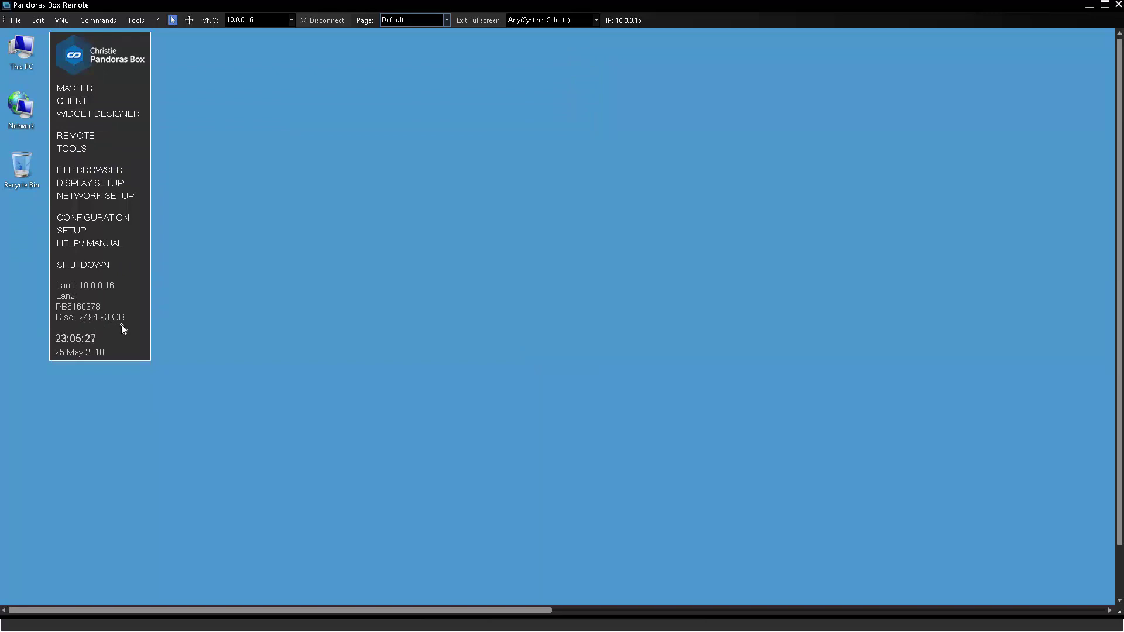
Step: Browse to content\ArtBeats in the file browser, scroll its .mpv clips, and close the window
click(120, 222)
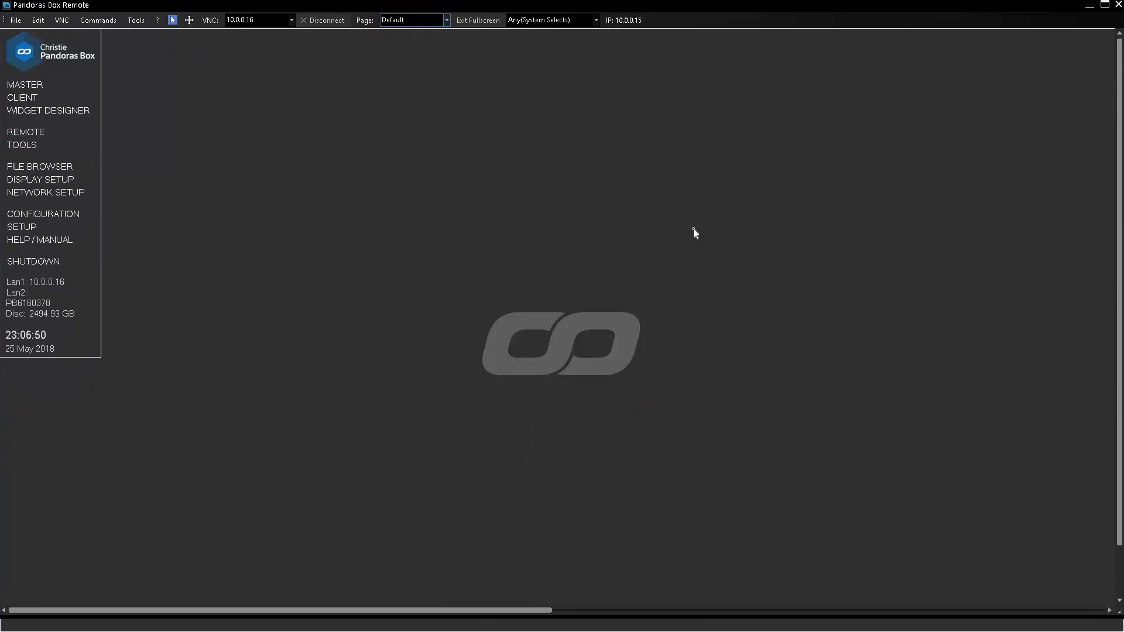
click(48, 170)
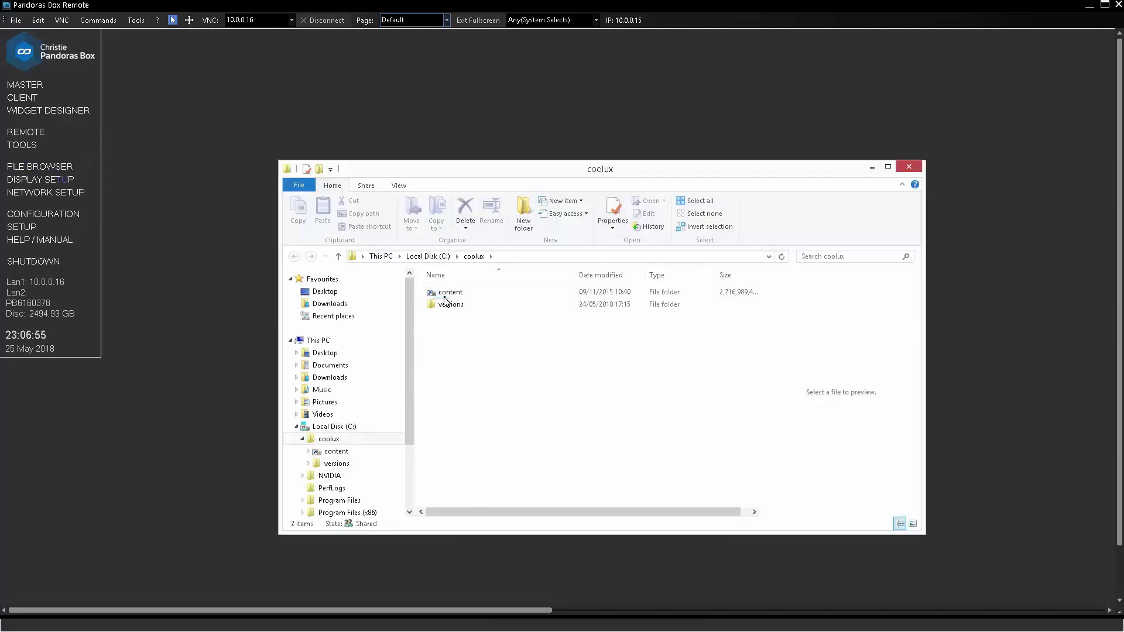
double_click(447, 295)
double_click(451, 292)
scroll(532, 335, down, 3)
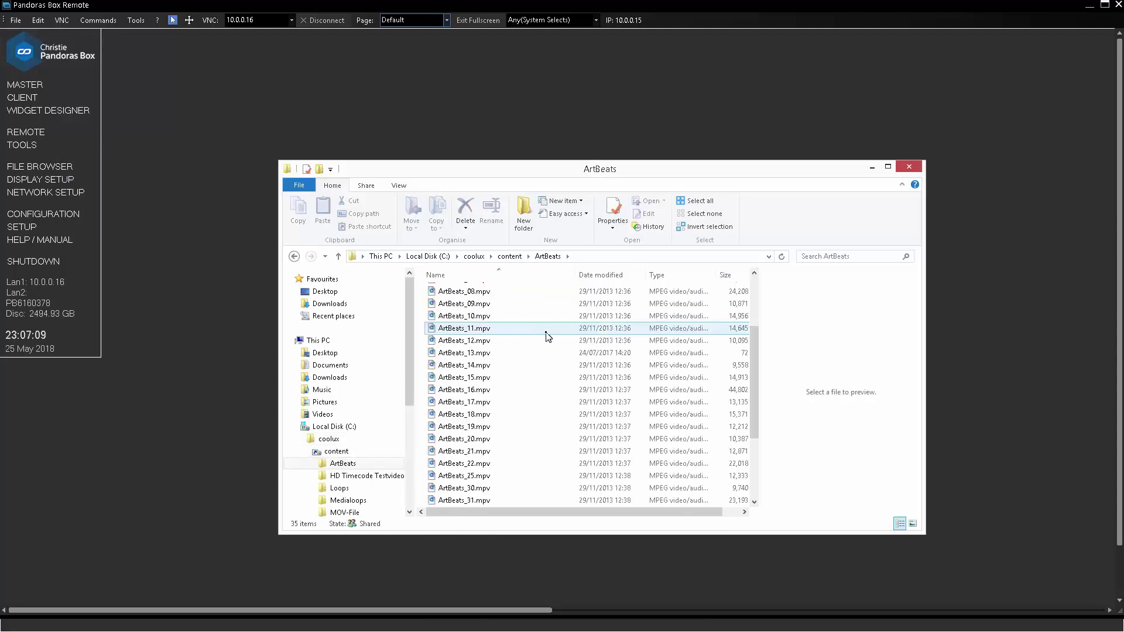
click(910, 168)
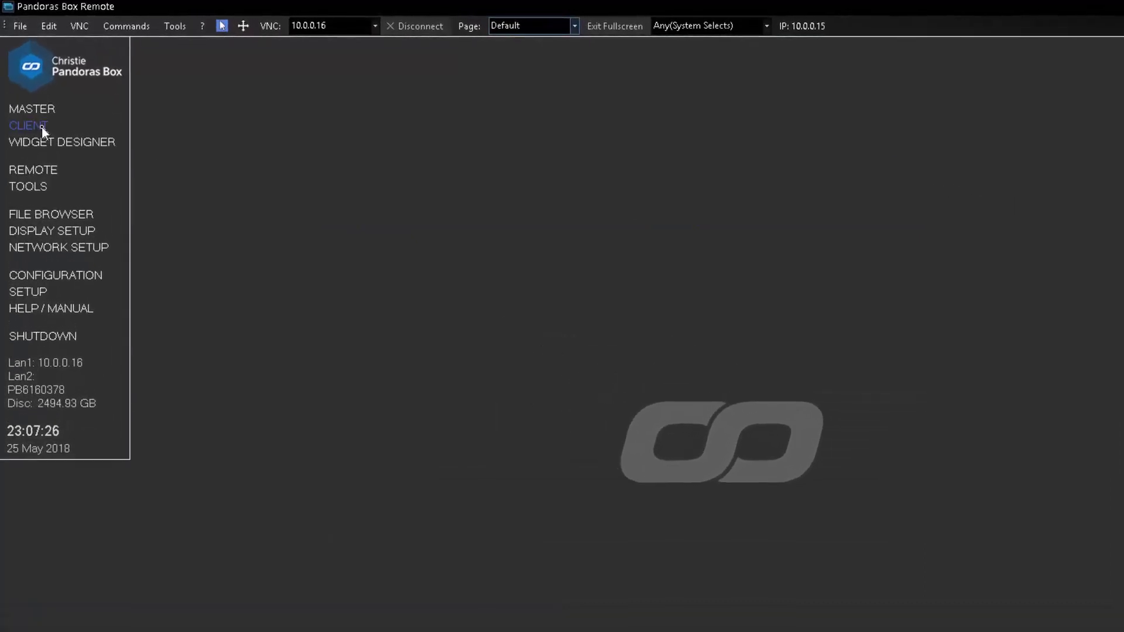
Step: Launch the Pandoras Box client and keep its preferred network adapter on Any (System Selects)
click(39, 116)
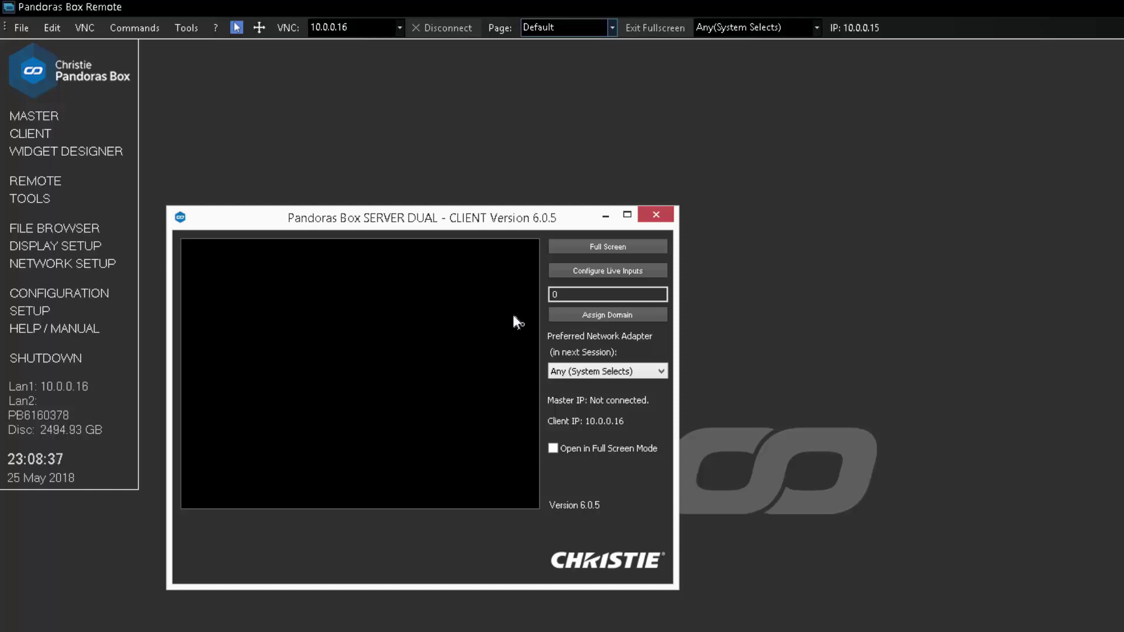
click(654, 371)
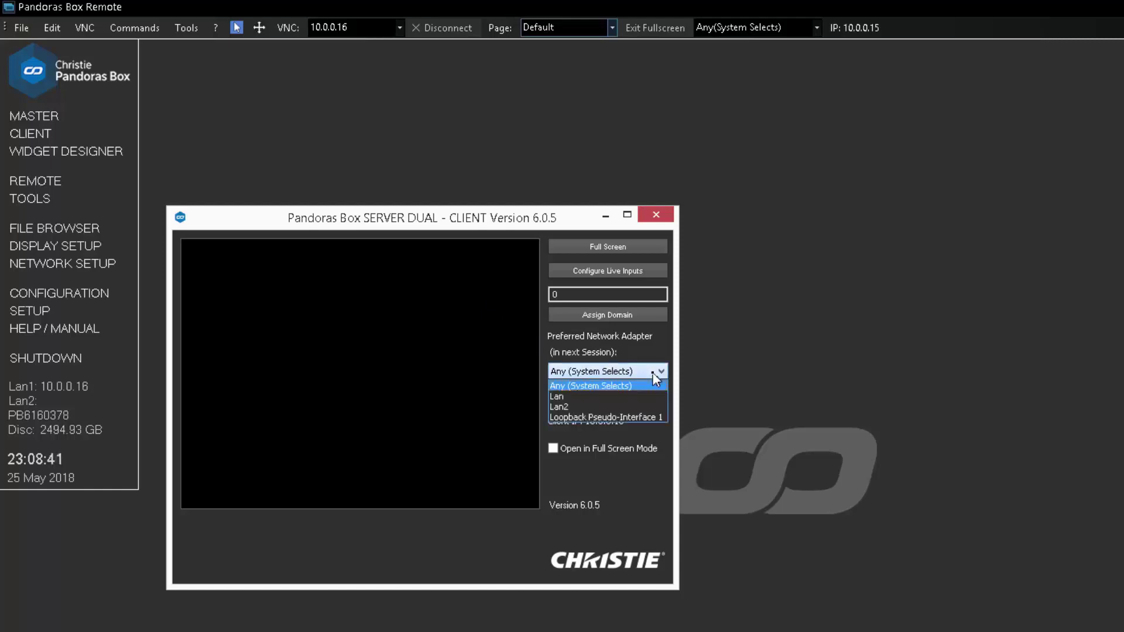
click(655, 375)
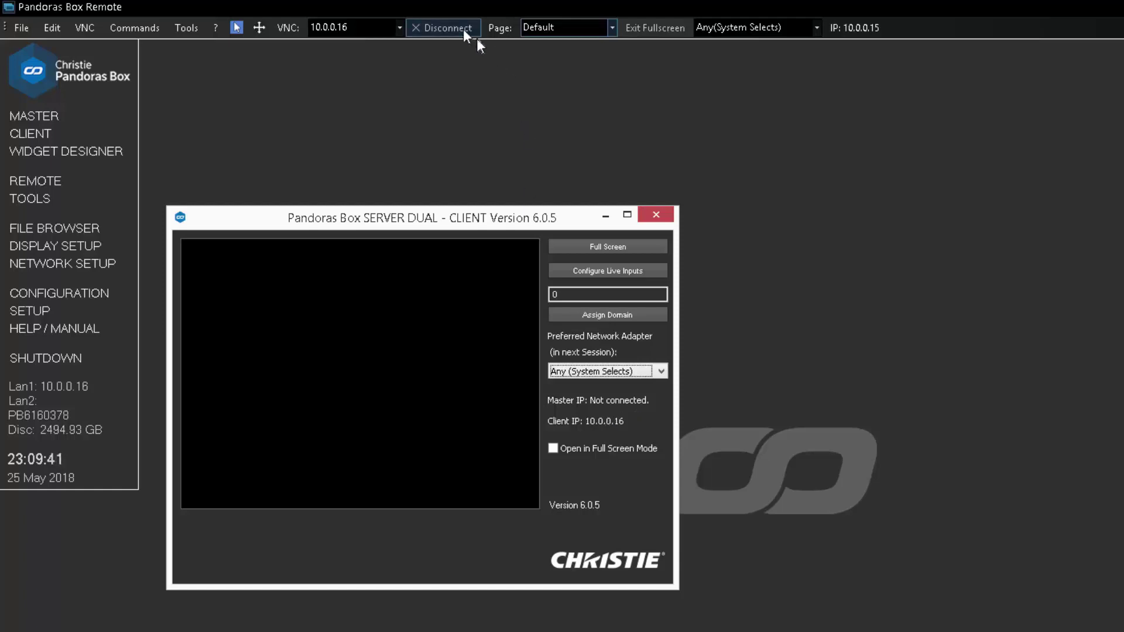
Step: End and close the full-screen remote session, then start the Manager locally via MASTER
click(465, 34)
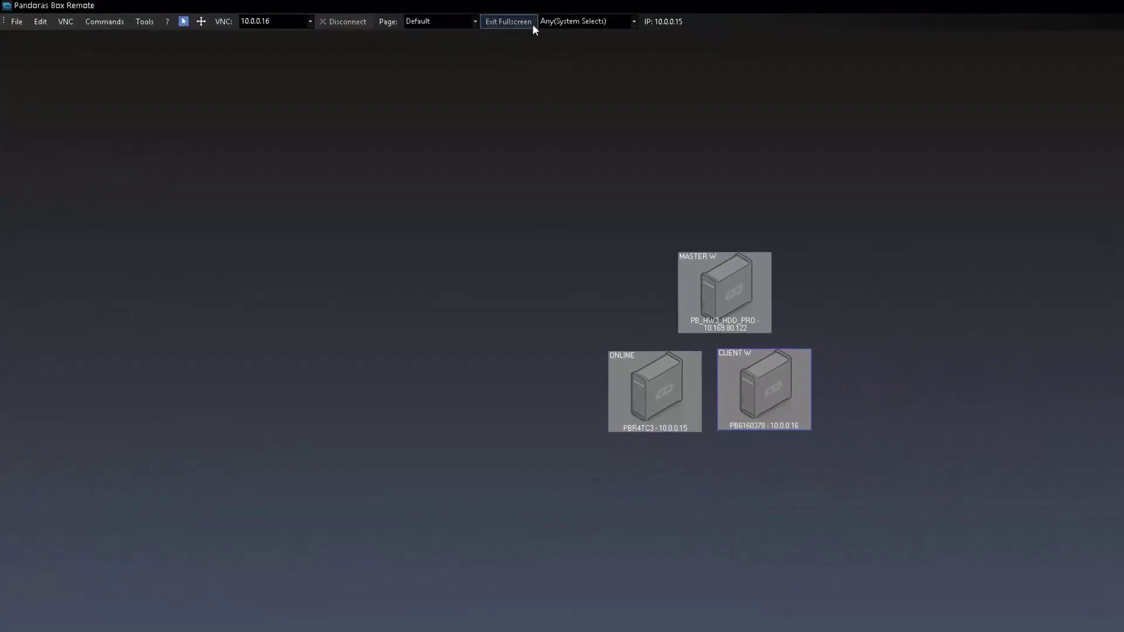
click(532, 23)
click(1012, 145)
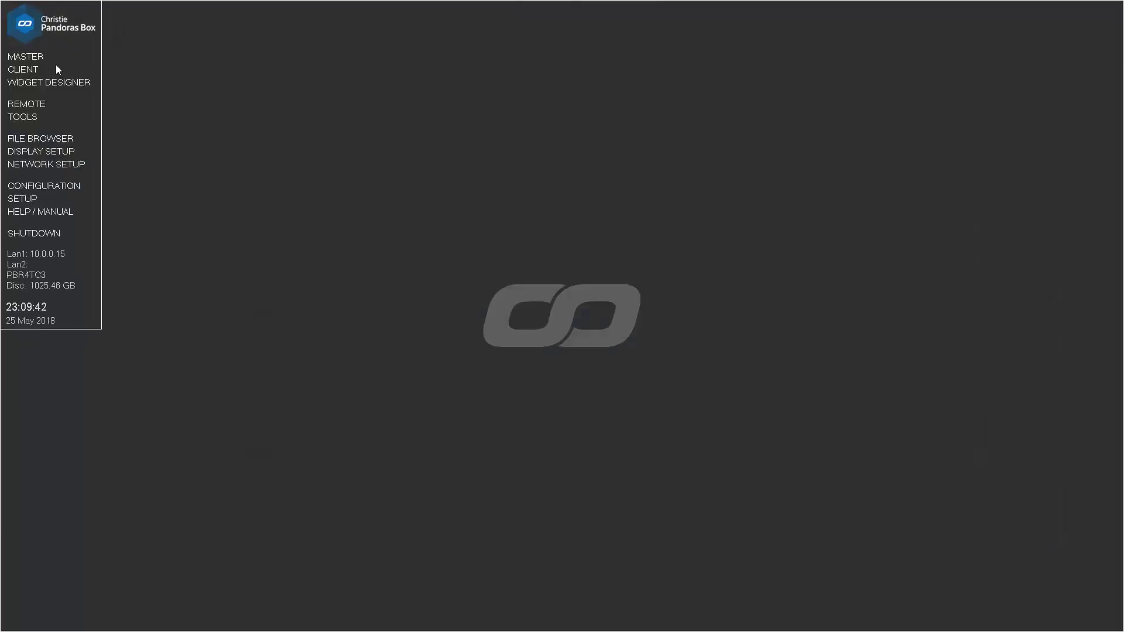
click(27, 61)
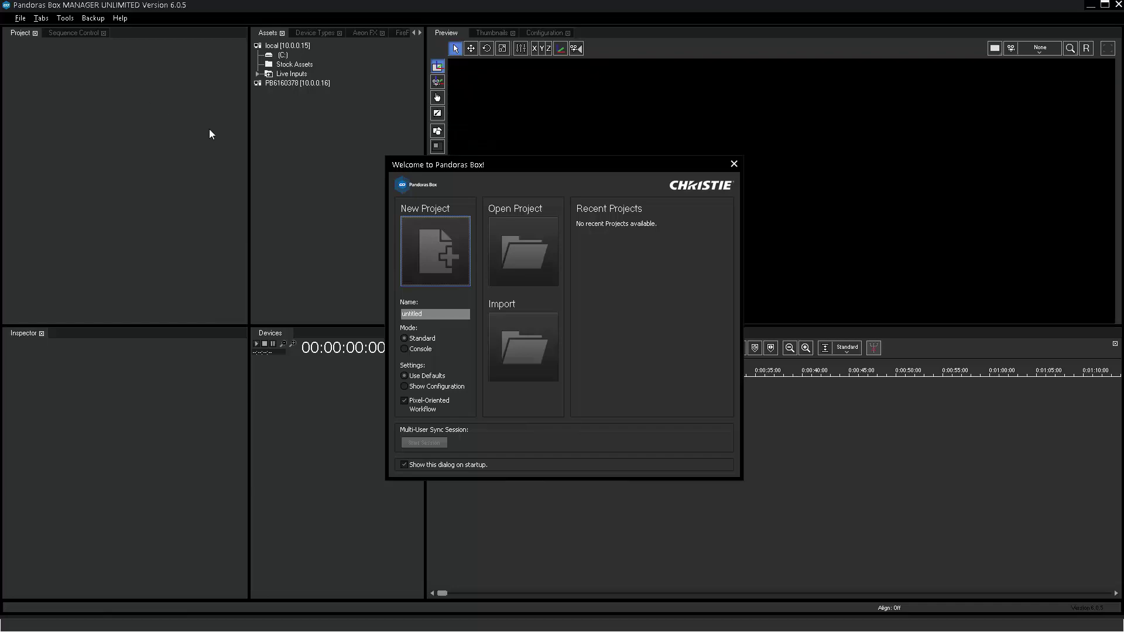
Step: Start a new project from the Welcome dialog's New Project icon
click(423, 246)
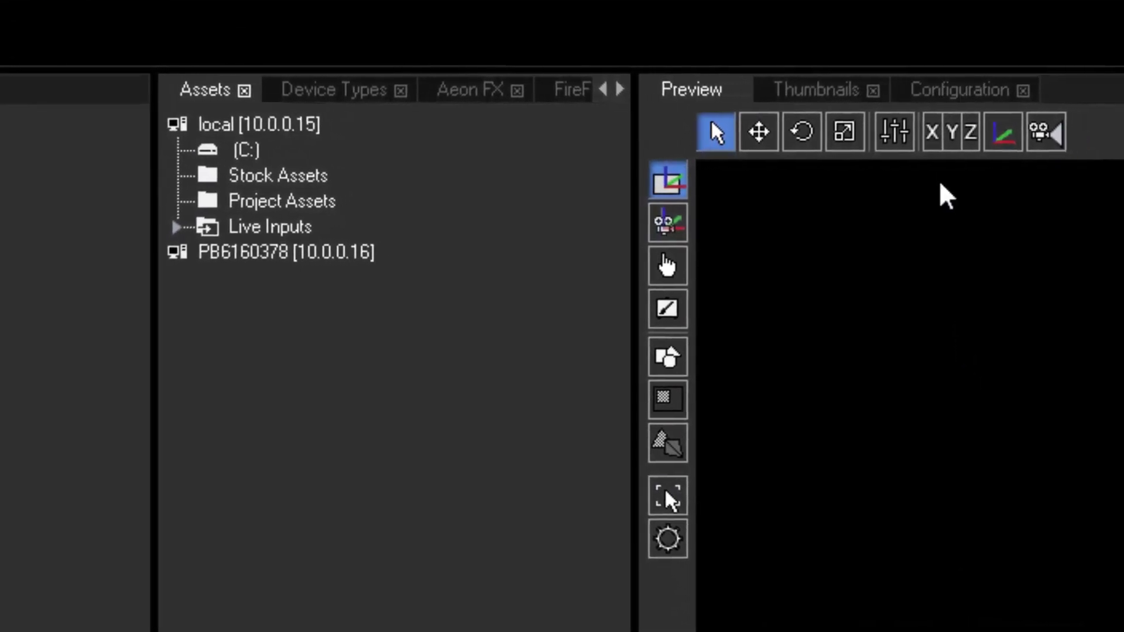
Step: Keep Local > Network adapter on Any (System Selects) and expand PB6160378's asset folders
click(922, 89)
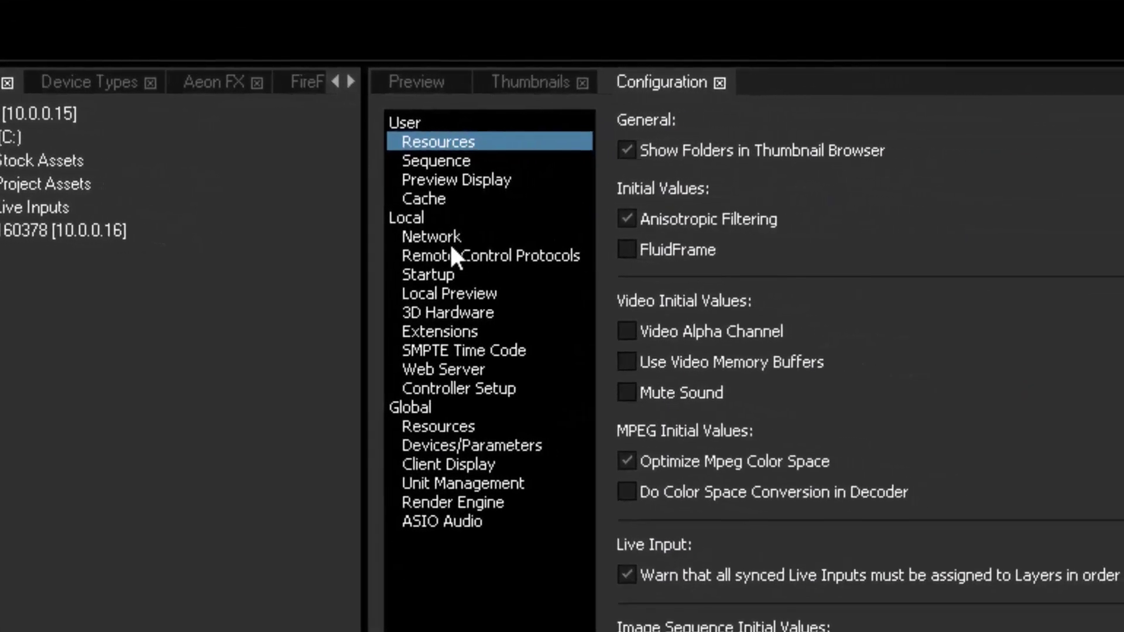
click(404, 237)
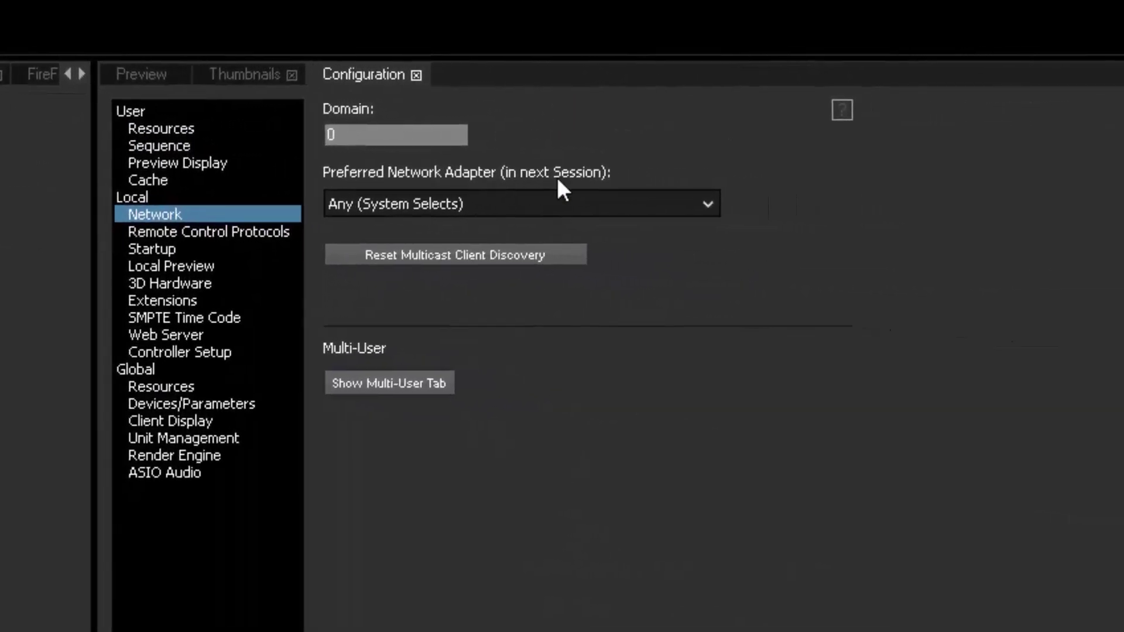
click(680, 203)
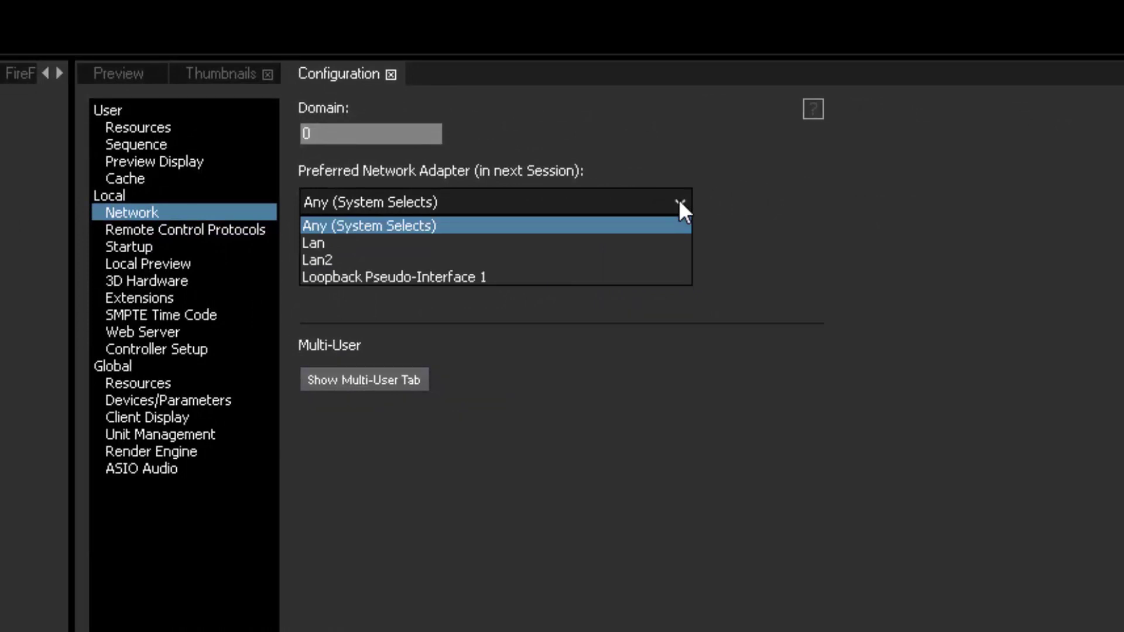
click(680, 203)
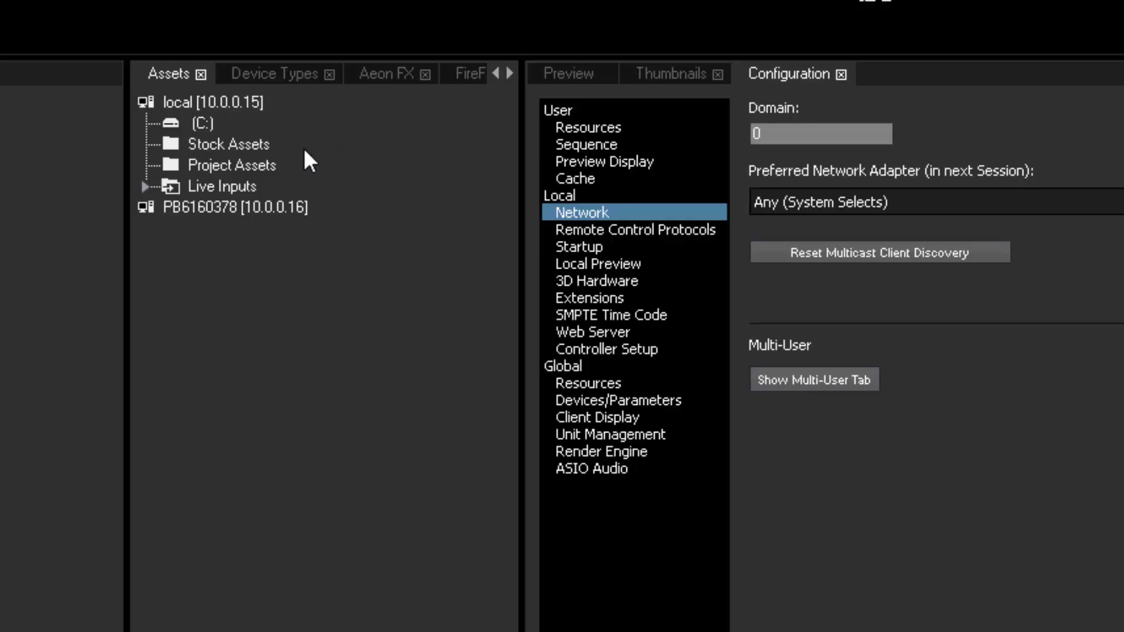
double_click(257, 207)
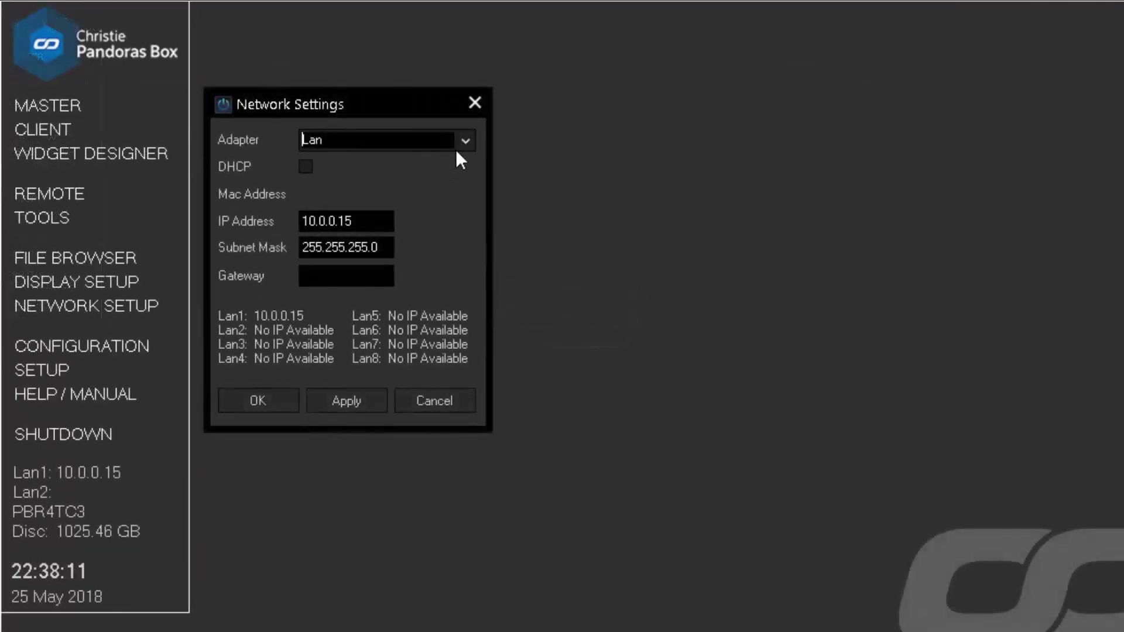
click(463, 144)
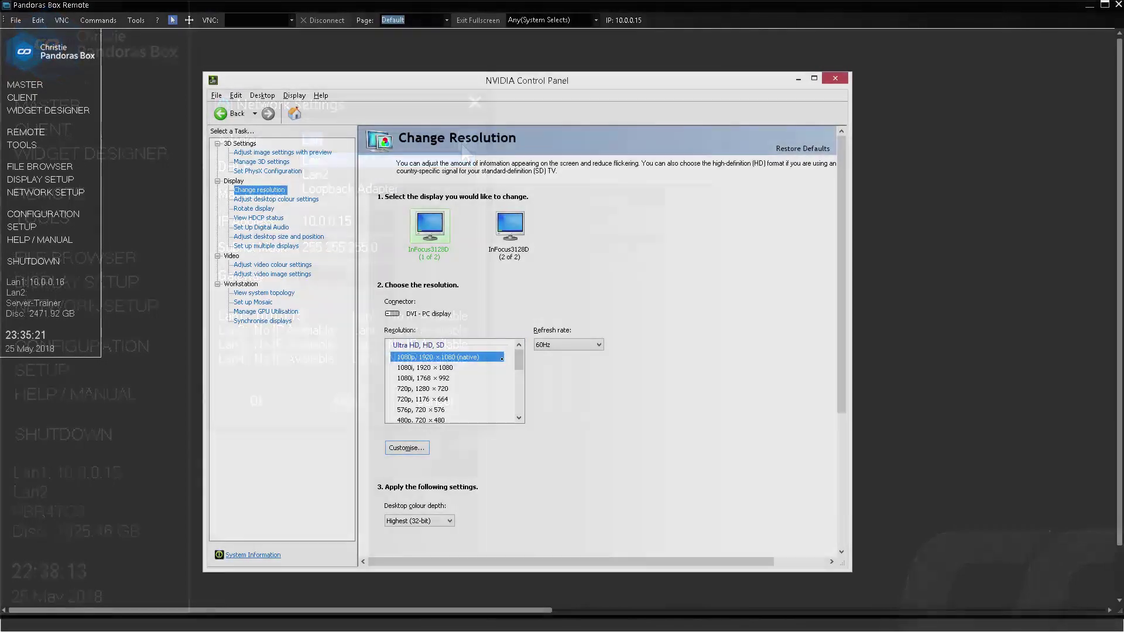